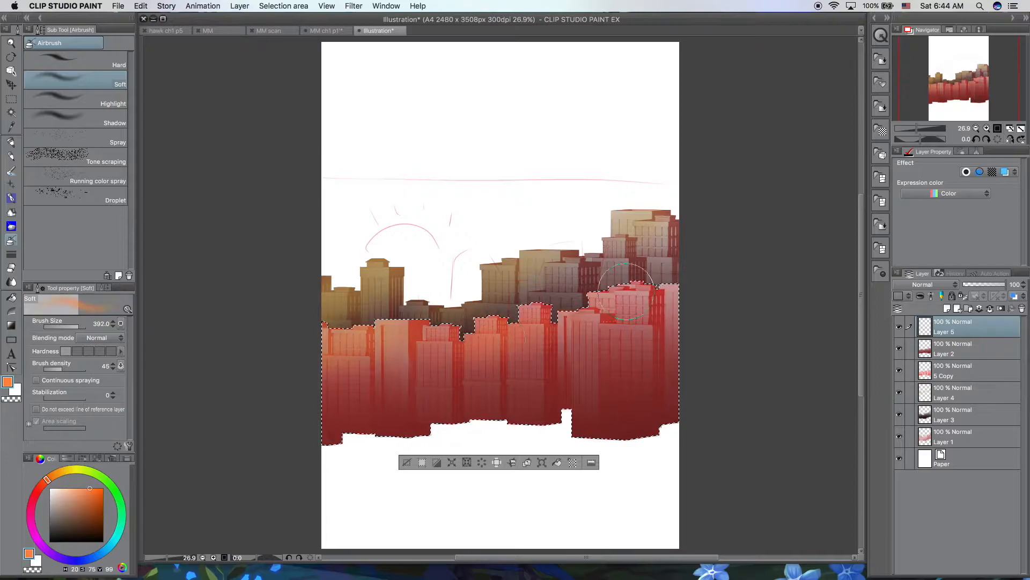
Step: Clear the selection, add a new top layer, and group Layer 5, Layer 2 and 5 Copy of the front buildings into a folder
{"action": "left_click", "coordinate": [407, 462]}
{"action": "left_click", "coordinate": [956, 308]}
{"action": "left_click", "coordinate": [957, 349]}
{"action": "left_click", "coordinate": [958, 392], "text": "shift"}
{"action": "key", "text": "super+g"}
Step: Group Layer 4, Layer 3 and Layer 1 of the background buildings into a second folder
{"action": "left_click", "coordinate": [919, 346]}
{"action": "left_click", "coordinate": [957, 365]}
{"action": "left_click", "coordinate": [957, 410], "text": "shift"}
{"action": "key", "text": "super+g"}
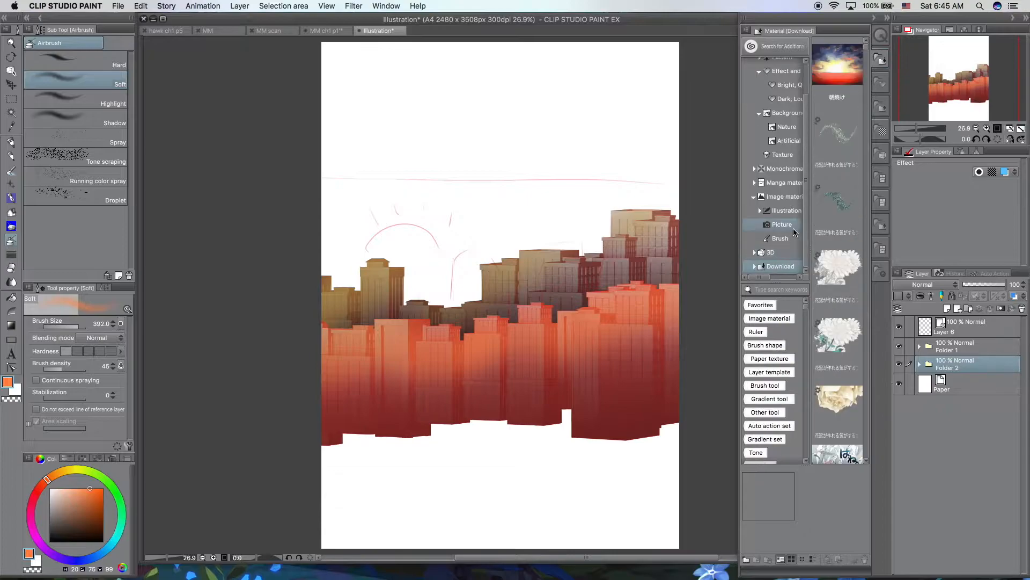
Step: Place the 朝焼け sunset sky material behind the buildings, scaled to 319 and centred over the upper part of the page
{"action": "left_click_drag", "start_coordinate": [837, 59], "coordinate": [497, 433]}
{"action": "key", "text": "super+t"}
{"action": "left_click_drag", "start_coordinate": [425, 373], "coordinate": [203, 199]}
{"action": "left_click_drag", "start_coordinate": [386, 300], "coordinate": [473, 210]}
{"action": "left_click_drag", "start_coordinate": [656, 108], "coordinate": [735, 43]}
{"action": "left_click_drag", "start_coordinate": [590, 161], "coordinate": [571, 179]}
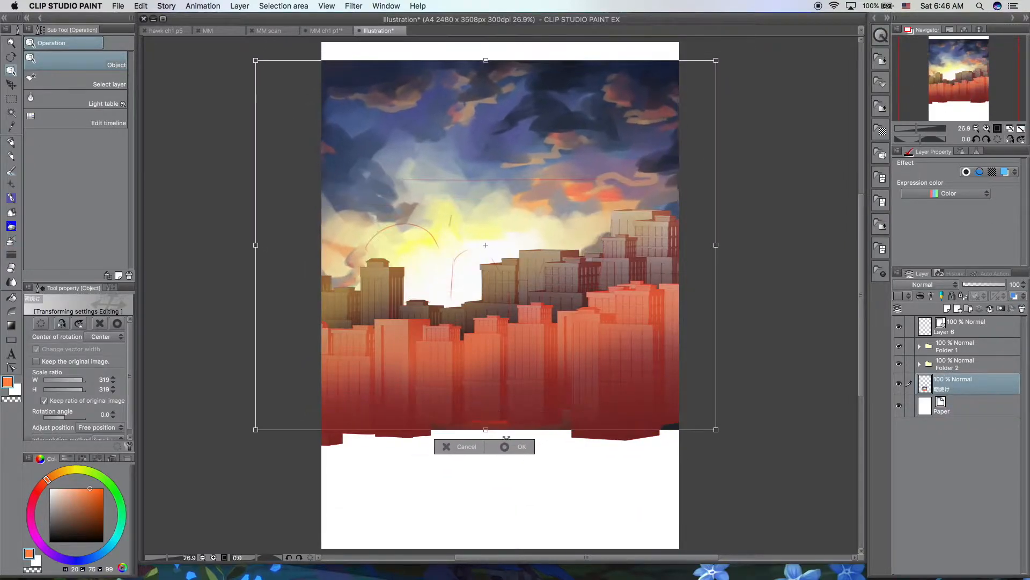
{"action": "key", "text": "Return"}
Step: Make a merged copy of Folder 1 with the front buildings and hide the original folder
{"action": "left_click", "coordinate": [958, 347], "text": "super"}
{"action": "key", "text": "super+j"}
{"action": "key", "text": "super+z"}
{"action": "key", "text": "super+j"}
{"action": "key", "text": "shift+alt+e"}
{"action": "left_click", "coordinate": [899, 368]}
Step: Make a merged copy of Folder 2 with the background buildings
{"action": "left_click", "coordinate": [950, 381]}
{"action": "key", "text": "super+j"}
{"action": "key", "text": "shift+alt+e"}
{"action": "left_click", "coordinate": [920, 407]}
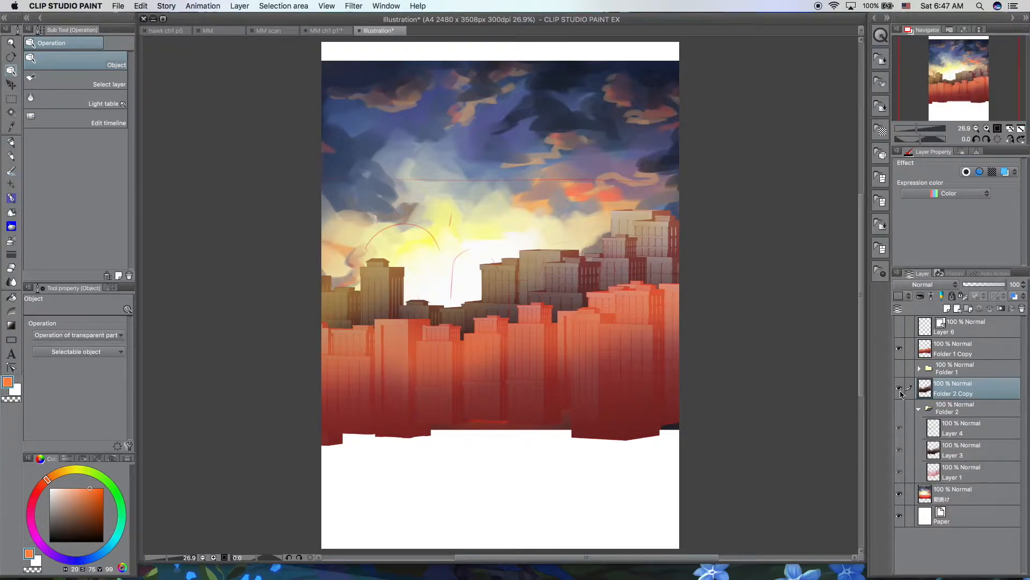
Step: Erase the red sun sketch lines from the Folder 1 Copy layer with the Hard eraser
{"action": "left_click", "coordinate": [960, 349]}
{"action": "key", "text": "e"}
{"action": "left_click", "coordinate": [78, 327]}
{"action": "mouse_move", "coordinate": [360, 248]}
{"action": "left_mouse_down"}
{"action": "mouse_move", "coordinate": [529, 273]}
{"action": "mouse_move", "coordinate": [592, 242]}
{"action": "mouse_move", "coordinate": [589, 288]}
{"action": "mouse_move", "coordinate": [654, 192]}
{"action": "mouse_move", "coordinate": [522, 207]}
{"action": "left_mouse_up"}
{"action": "left_click", "coordinate": [920, 407]}
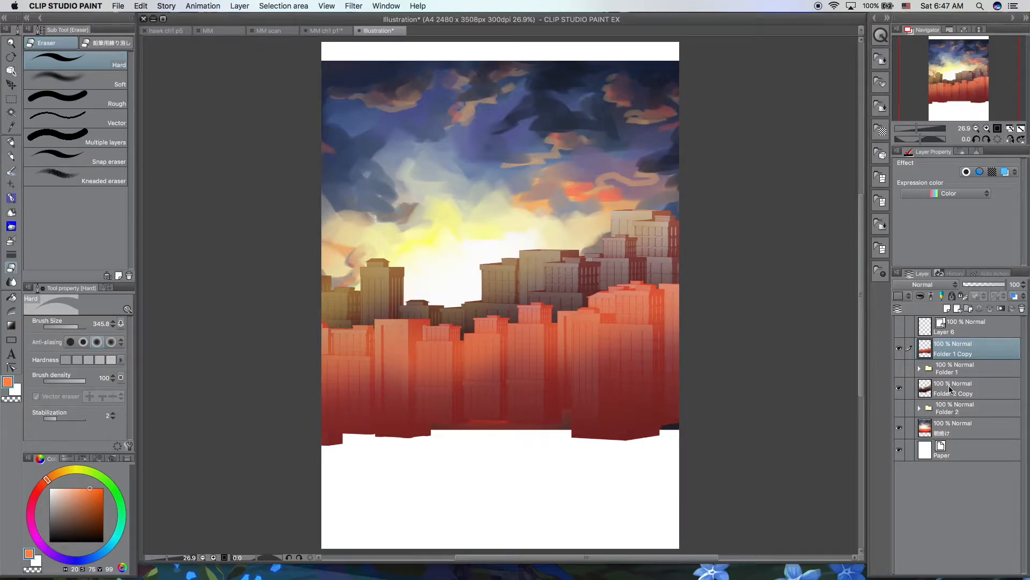
Step: Apply a filter to the Folder 2 Copy layer of background buildings
{"action": "left_click", "coordinate": [948, 394]}
{"action": "left_click", "coordinate": [239, 6]}
{"action": "mouse_move", "coordinate": [353, 6]}
{"action": "left_click", "coordinate": [472, 41]}
{"action": "left_click", "coordinate": [404, 525]}
{"action": "left_click", "coordinate": [677, 507]}
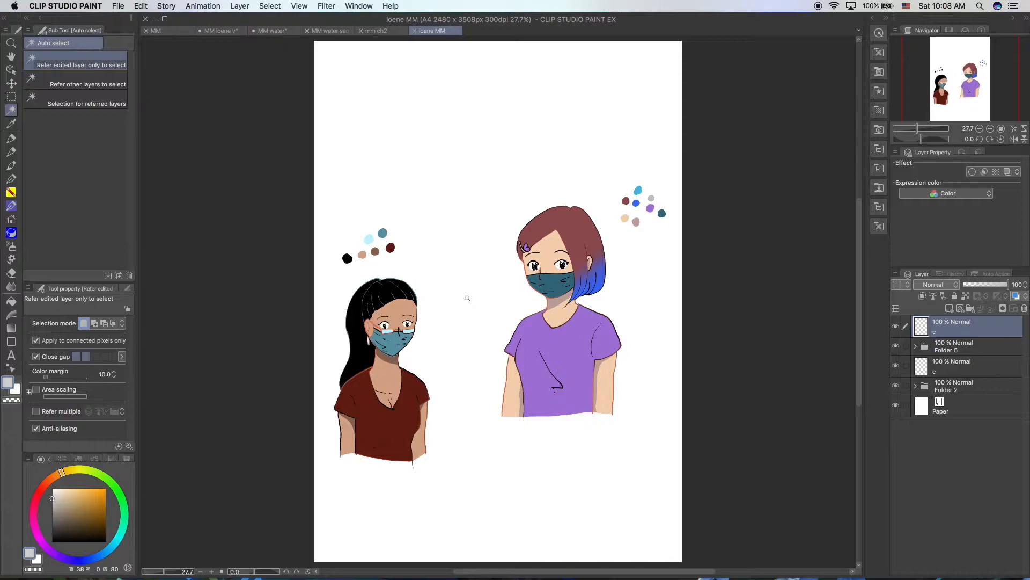
Step: Duplicate the MM color set and name the copy MM girls
{"action": "left_click", "coordinate": [81, 459]}
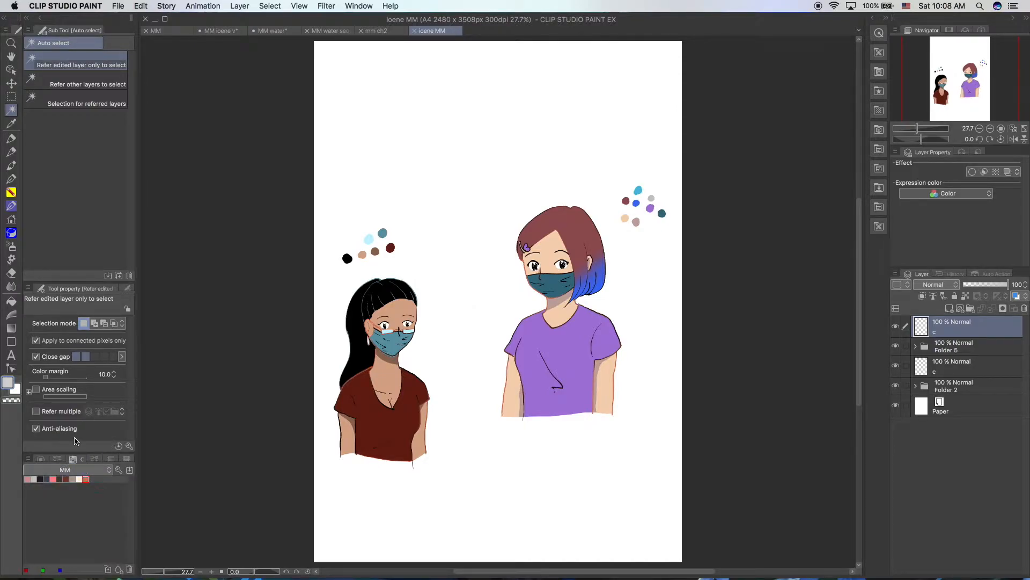
{"action": "left_click", "coordinate": [107, 471]}
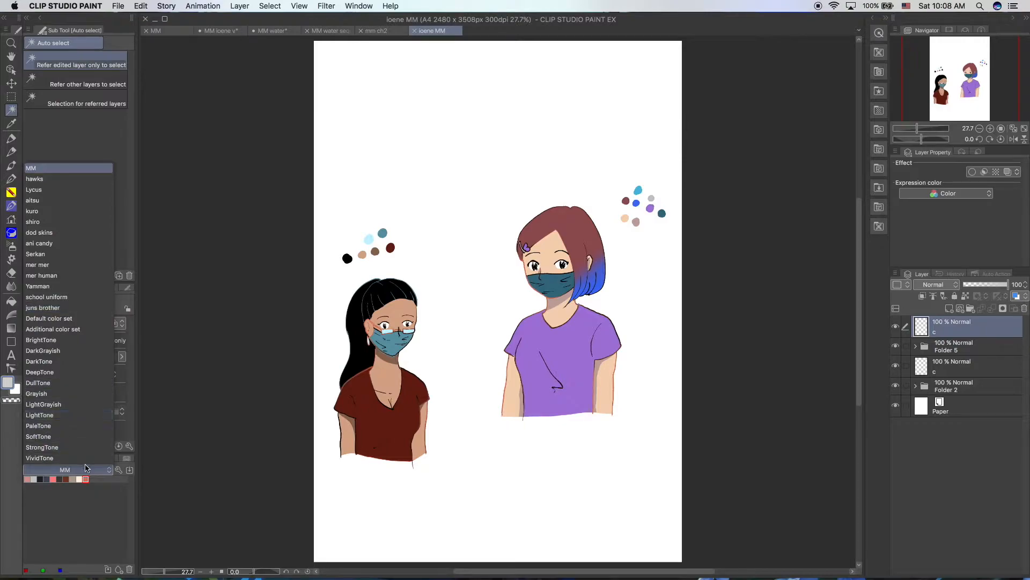
{"action": "left_click", "coordinate": [105, 471]}
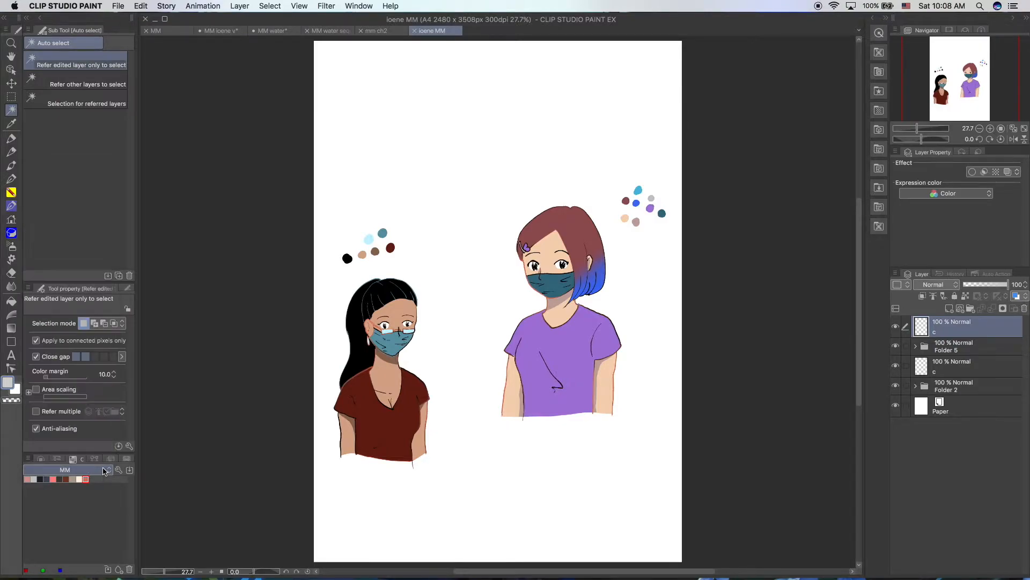
{"action": "left_click", "coordinate": [118, 469]}
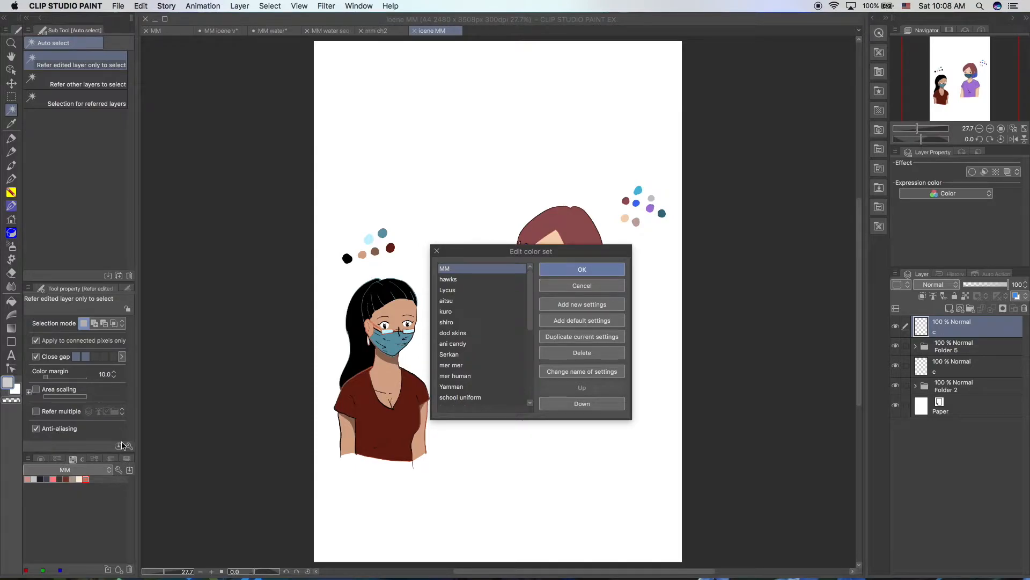
{"action": "mouse_move", "coordinate": [531, 289]}
{"action": "left_mouse_down"}
{"action": "mouse_move", "coordinate": [531, 313]}
{"action": "mouse_move", "coordinate": [532, 281]}
{"action": "left_mouse_up"}
{"action": "left_click", "coordinate": [606, 339]}
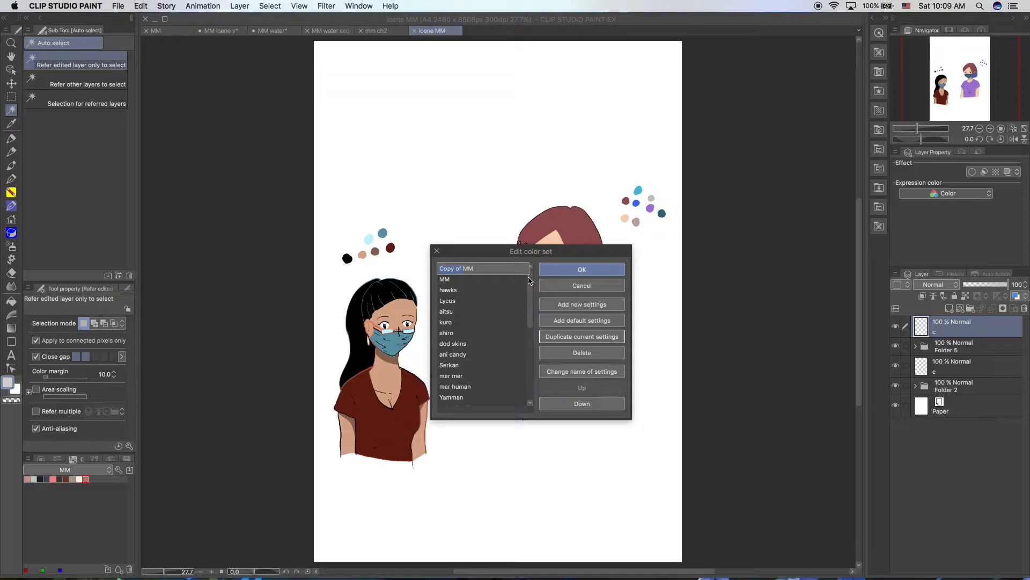
{"action": "key", "text": "BackSpace"}
{"action": "left_click", "coordinate": [600, 271]}
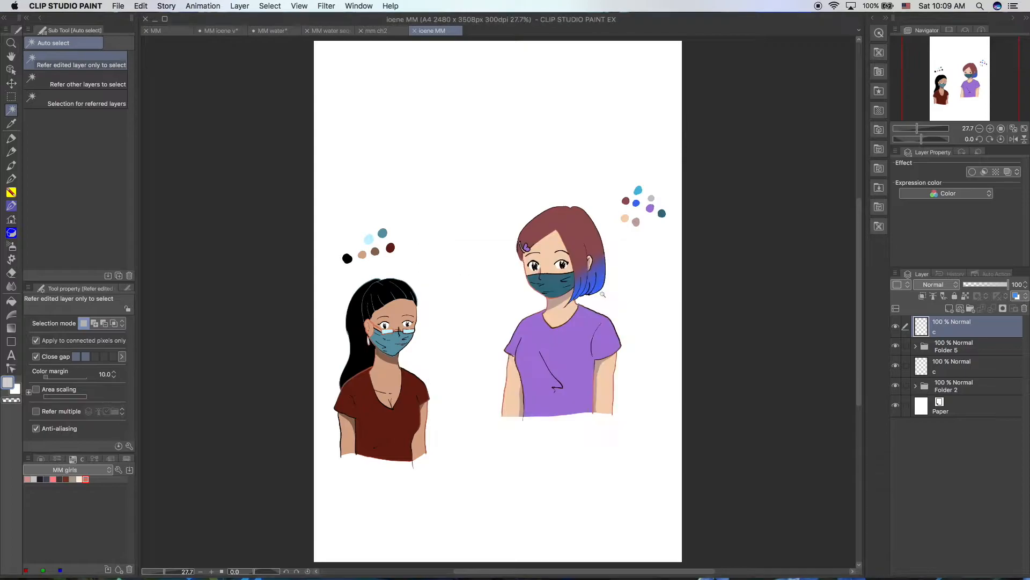
Step: Add the red-haired girl's maroon, blue, skin and skin shadow colors to the MM girls color set
{"action": "left_click", "coordinate": [28, 479]}
{"action": "left_click", "coordinate": [118, 571]}
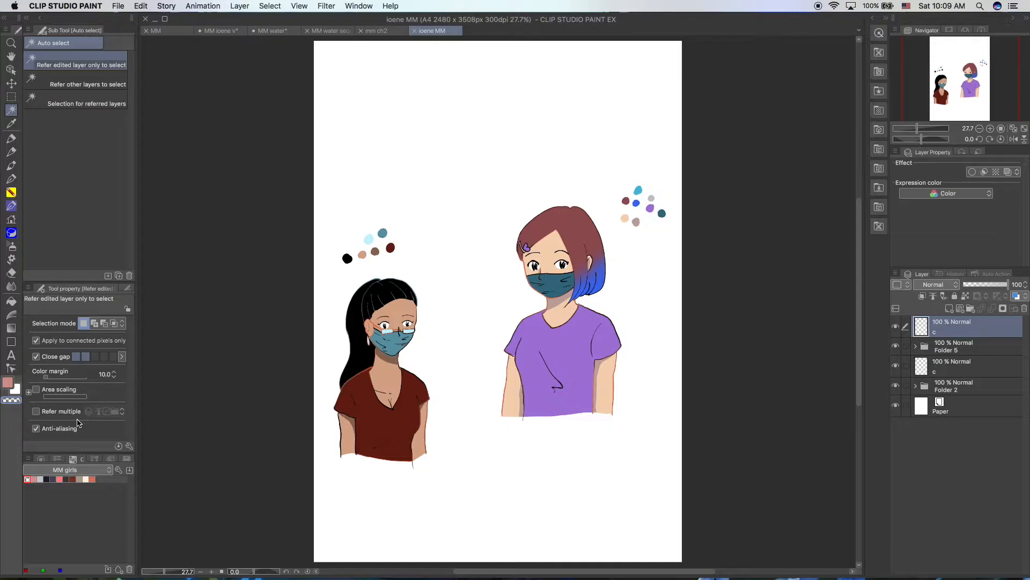
{"action": "left_click", "coordinate": [628, 203], "text": "alt"}
{"action": "left_click", "coordinate": [119, 570]}
{"action": "left_click", "coordinate": [637, 203], "text": "alt"}
{"action": "left_click", "coordinate": [119, 570]}
{"action": "left_click", "coordinate": [625, 218], "text": "alt"}
{"action": "left_click", "coordinate": [119, 570]}
{"action": "left_click", "coordinate": [637, 222], "text": "alt"}
{"action": "left_click", "coordinate": [119, 570]}
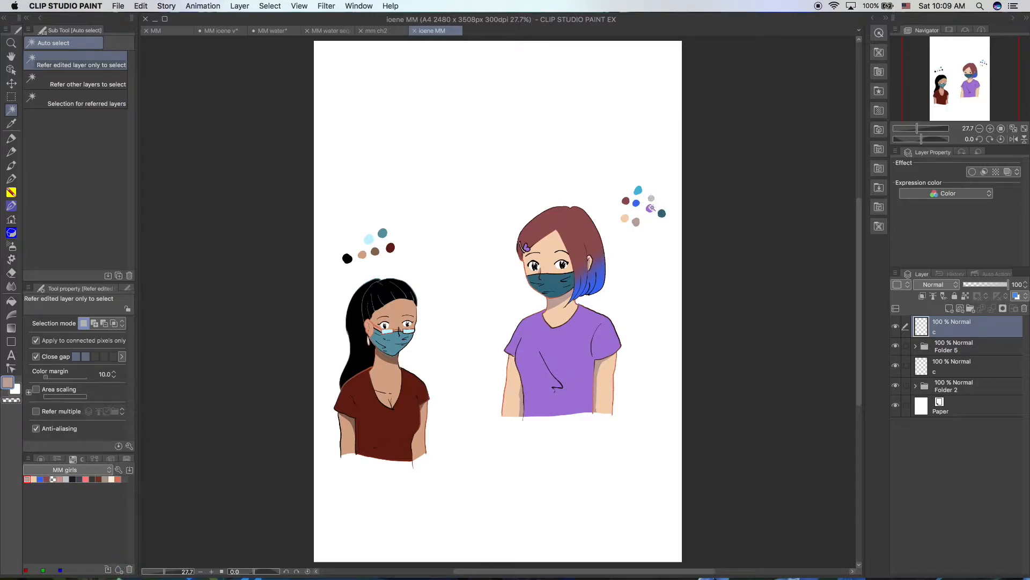
Step: Add the red-haired girl's purple, gray, dark teal and light blue swatches to the MM girls color set
{"action": "left_click", "coordinate": [651, 208], "text": "alt"}
{"action": "left_click", "coordinate": [118, 569]}
{"action": "left_click", "coordinate": [652, 199], "text": "alt"}
{"action": "left_click", "coordinate": [118, 570]}
{"action": "left_click", "coordinate": [662, 213], "text": "alt"}
{"action": "left_click", "coordinate": [118, 569]}
{"action": "left_click", "coordinate": [638, 191], "text": "alt"}
{"action": "left_click", "coordinate": [118, 569]}
{"action": "left_click", "coordinate": [16, 400]}
{"action": "left_click", "coordinate": [119, 570]}
{"action": "left_click", "coordinate": [7, 383]}
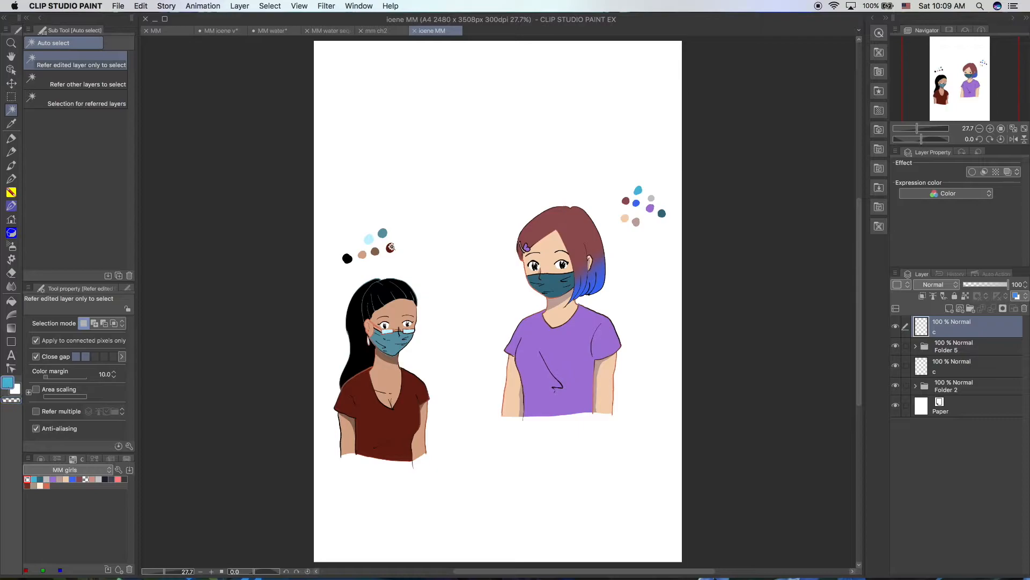
Step: Add the black-haired girl's skin, brown, teal, pale blue and dark red swatches to the color set
{"action": "left_click", "coordinate": [364, 253], "text": "alt"}
{"action": "left_click", "coordinate": [119, 570]}
{"action": "left_click", "coordinate": [377, 250], "text": "alt"}
{"action": "left_click", "coordinate": [119, 569]}
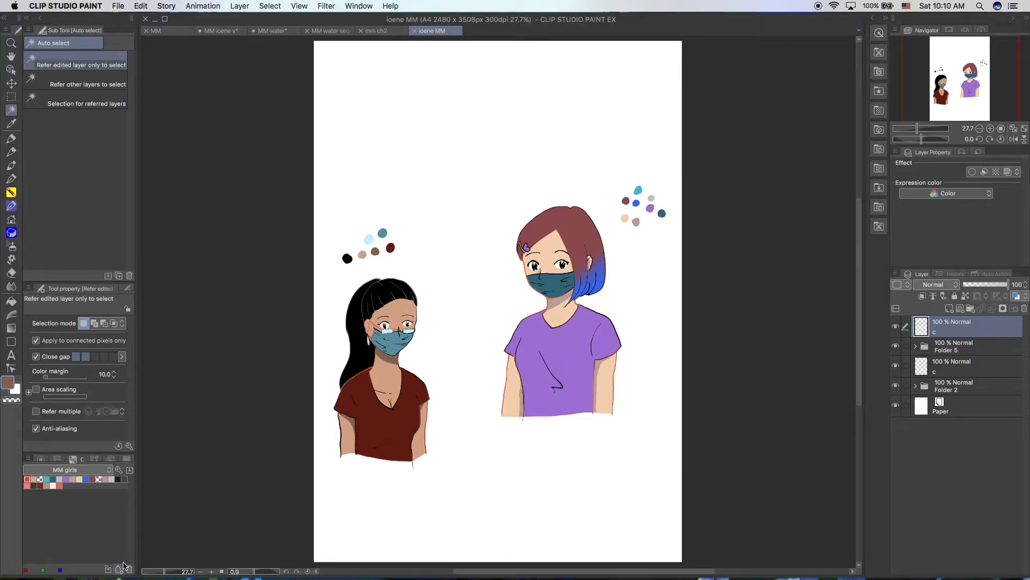
{"action": "left_click", "coordinate": [382, 233], "text": "alt"}
{"action": "left_click", "coordinate": [119, 566]}
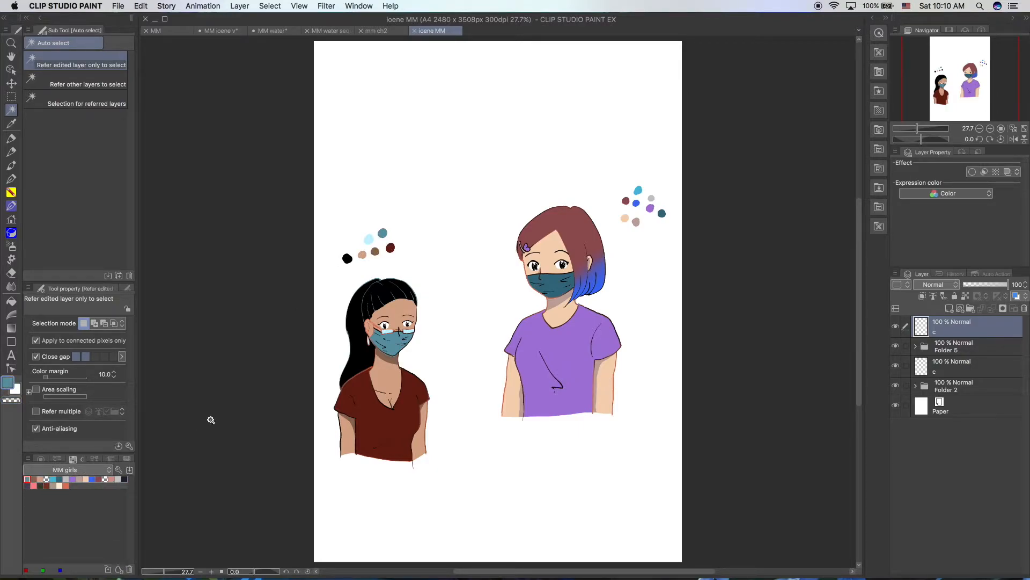
{"action": "left_click", "coordinate": [369, 238], "text": "alt"}
{"action": "left_click", "coordinate": [120, 567]}
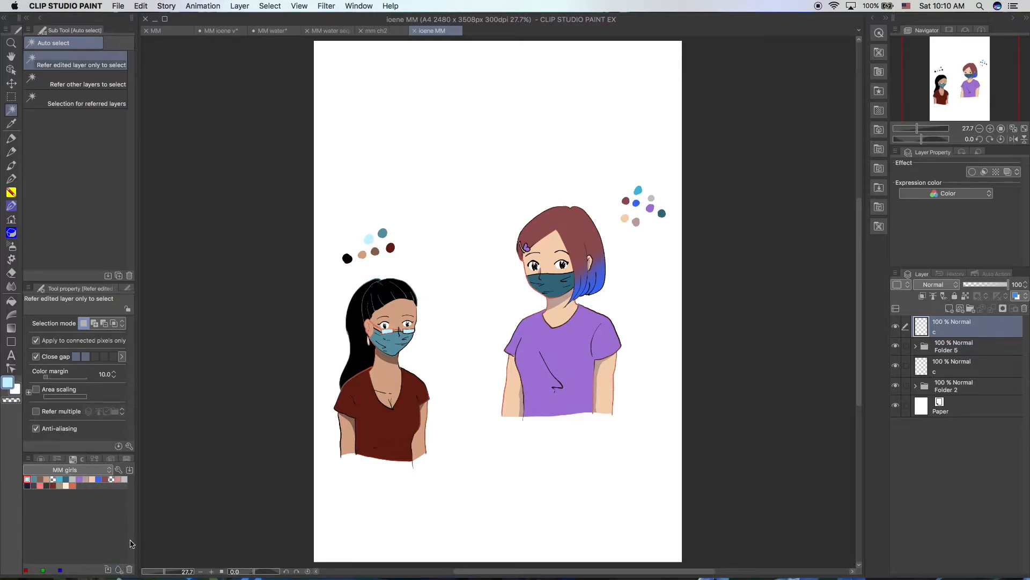
{"action": "left_click", "coordinate": [391, 247], "text": "alt"}
{"action": "left_click", "coordinate": [120, 569]}
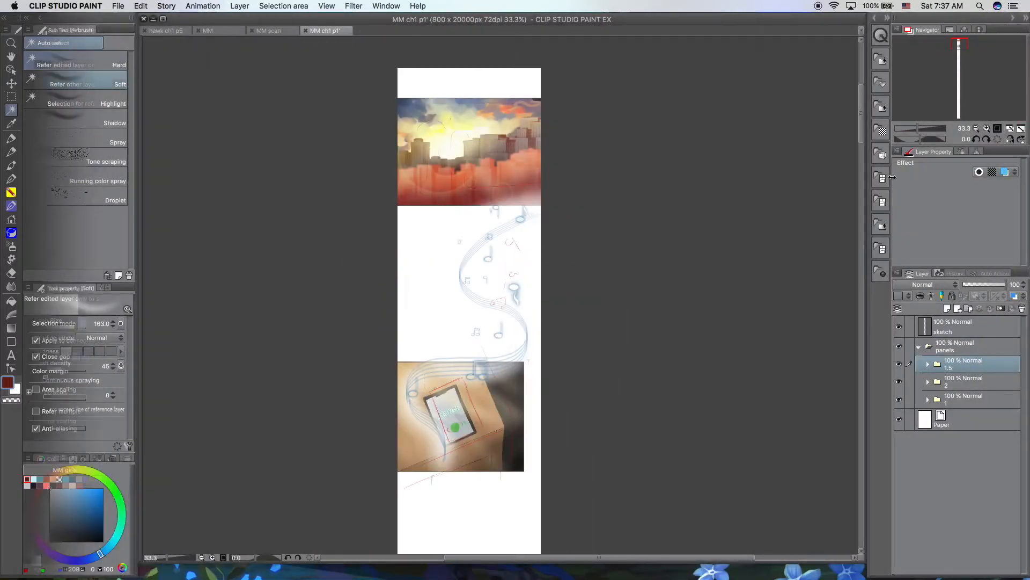
Step: Copy the red sketch of the reclining boy from the sketch layer using a rectangular selection
{"action": "left_click_drag", "start_coordinate": [861, 116], "coordinate": [862, 140]}
{"action": "left_click", "coordinate": [965, 328]}
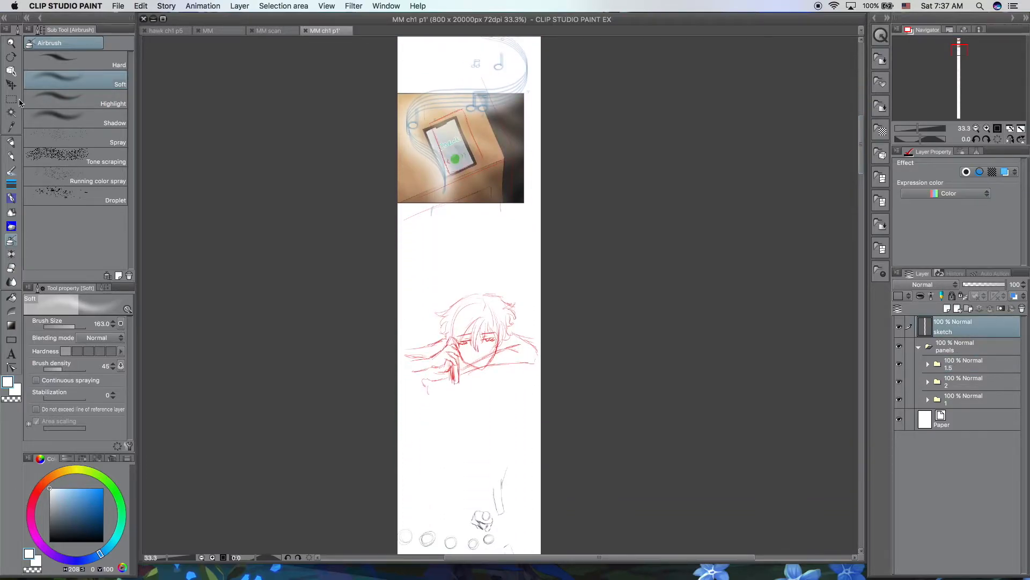
{"action": "left_click", "coordinate": [15, 99]}
{"action": "left_click_drag", "start_coordinate": [338, 414], "coordinate": [607, 247]}
{"action": "key", "text": "super+c"}
Step: Create a new A4 illustration canvas and paste the copied sketch into it
{"action": "key", "text": "super+n"}
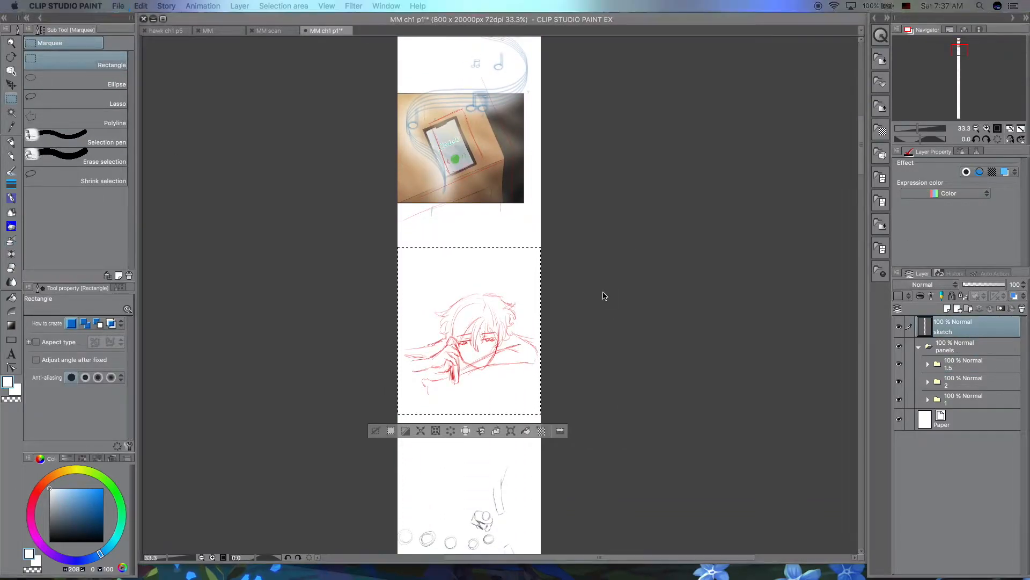
{"action": "key", "text": "Return"}
{"action": "key", "text": "super+v"}
Step: Enlarge the pasted sketch proportionally and position it across the full width of the page
{"action": "left_click", "coordinate": [880, 35]}
{"action": "left_click", "coordinate": [783, 192]}
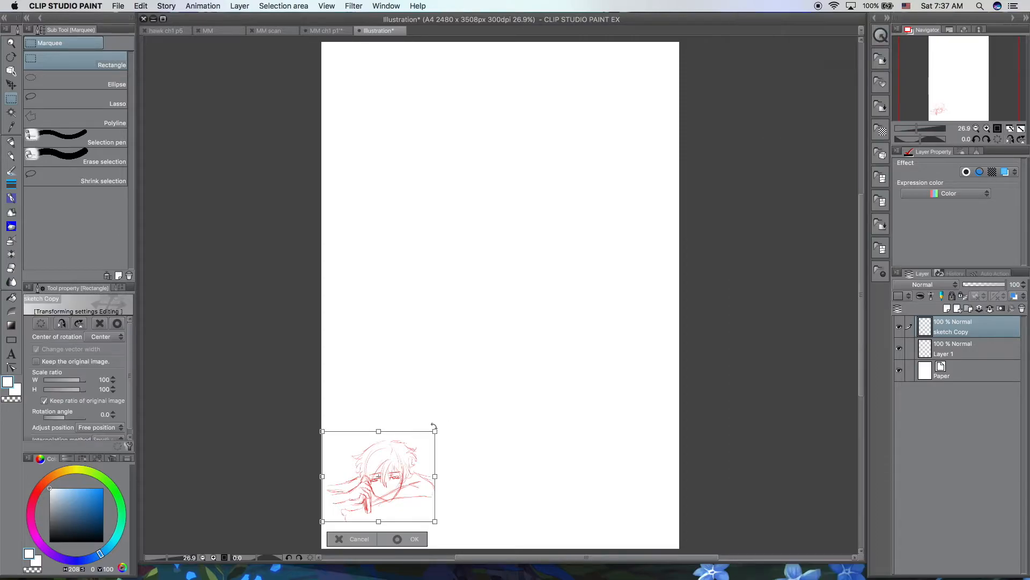
{"action": "mouse_move", "coordinate": [434, 429]}
{"action": "left_mouse_down"}
{"action": "mouse_move", "coordinate": [636, 269]}
{"action": "mouse_move", "coordinate": [631, 223]}
{"action": "mouse_move", "coordinate": [701, 157]}
{"action": "left_mouse_up"}
{"action": "mouse_move", "coordinate": [674, 197]}
{"action": "left_mouse_down"}
{"action": "mouse_move", "coordinate": [642, 201]}
{"action": "mouse_move", "coordinate": [642, 213]}
{"action": "left_mouse_up"}
{"action": "left_click", "coordinate": [513, 479]}
Step: Set the sketch Copy layer's opacity to 63% and move Layer 1 above it
{"action": "left_click", "coordinate": [989, 285]}
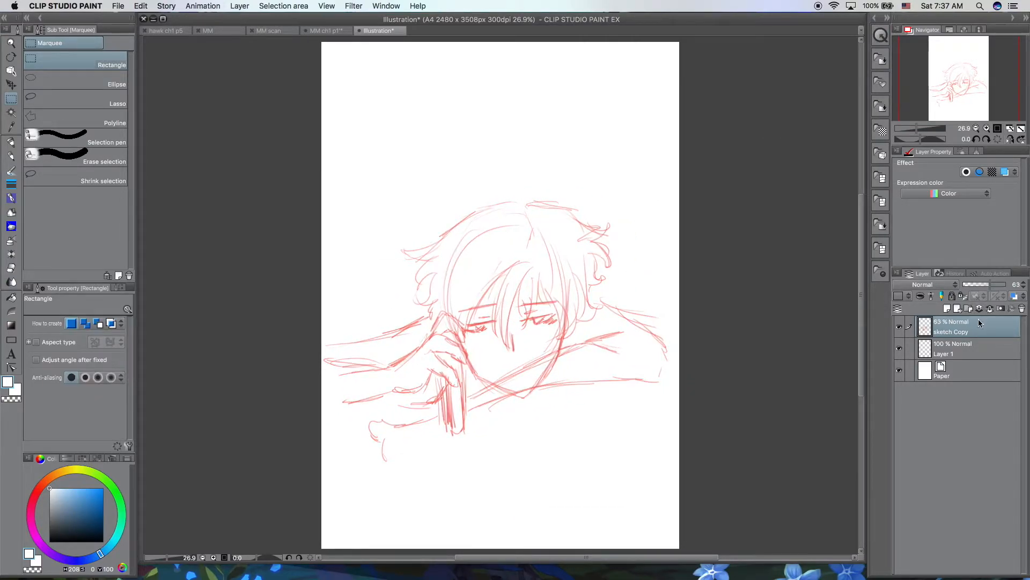
{"action": "left_click_drag", "start_coordinate": [966, 347], "coordinate": [964, 319]}
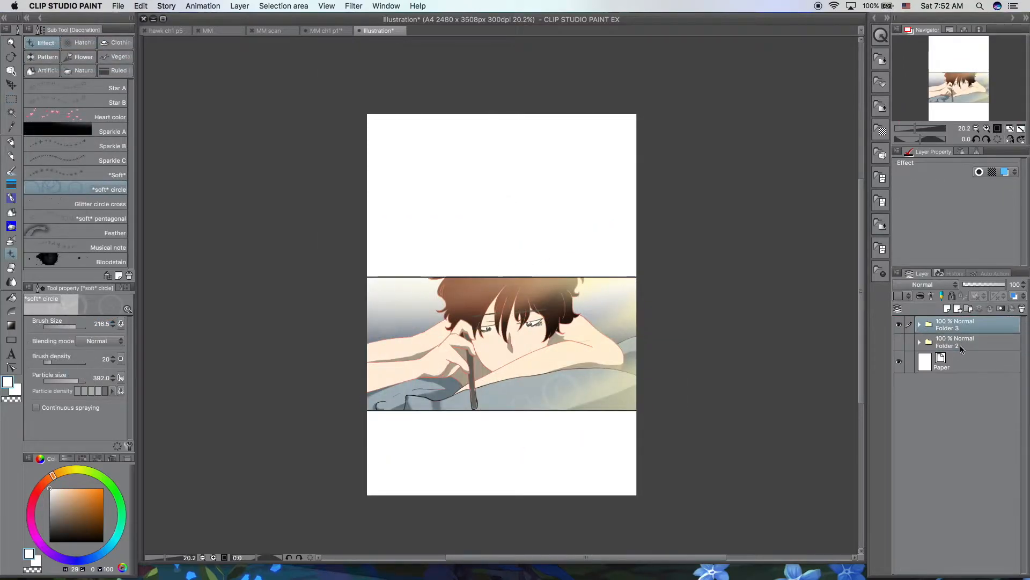
Step: Paste the finished reclining boy panel into the MM ch1 p1 comic page, then scale and position it over its sketch
{"action": "left_click", "coordinate": [328, 30]}
{"action": "key", "text": "super+v"}
{"action": "left_click", "coordinate": [880, 35]}
{"action": "left_click", "coordinate": [789, 195]}
{"action": "left_click_drag", "start_coordinate": [841, 288], "coordinate": [628, 182]}
{"action": "left_click_drag", "start_coordinate": [511, 124], "coordinate": [471, 306]}
{"action": "left_click_drag", "start_coordinate": [587, 249], "coordinate": [499, 291]}
{"action": "left_click_drag", "start_coordinate": [494, 330], "coordinate": [535, 342]}
{"action": "left_click", "coordinate": [500, 391]}
Step: Rename the pasted panel layer as 3 and move it below the sketch layer
{"action": "double_click", "coordinate": [959, 329]}
{"action": "type", "text": "3"}
{"action": "key", "text": "Return"}
{"action": "left_click_drag", "start_coordinate": [965, 325], "coordinate": [968, 358]}
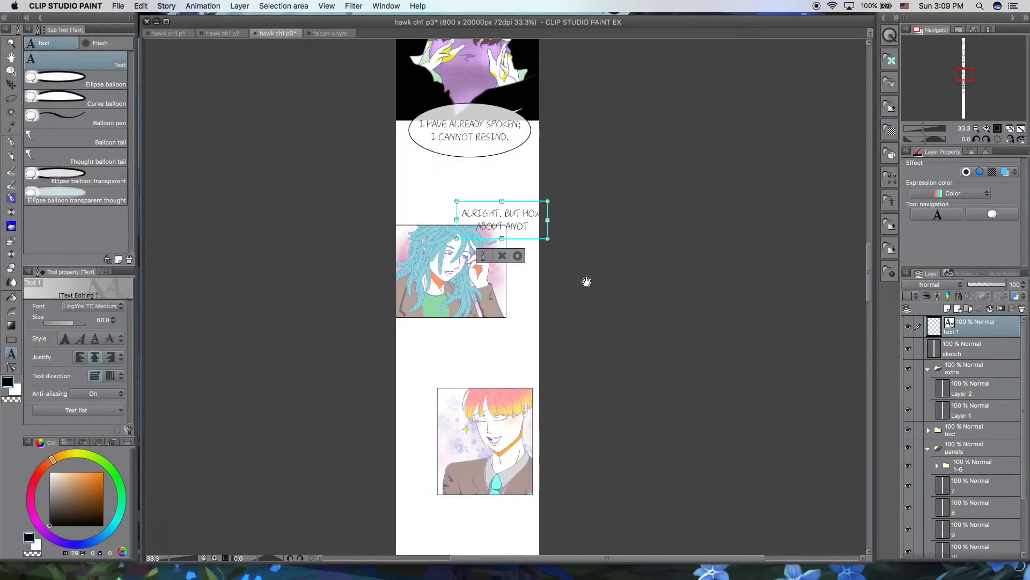
Step: Letter "ALRIGHT, BUT HOW ABOUT ANOTHER DAY?" above the blue-haired character's panel and "I'M KIND OF TIRED." below it
{"action": "type", "text": "HER DAY?"}
{"action": "left_click_drag", "start_coordinate": [544, 203], "coordinate": [484, 202]}
{"action": "left_click", "coordinate": [485, 335]}
{"action": "type", "text": "I'M KIND OF TIRED."}
Step: Group panel layers 7 to 11 into a folder named 7-11 and shift its panels slightly down
{"action": "key", "text": "super+g"}
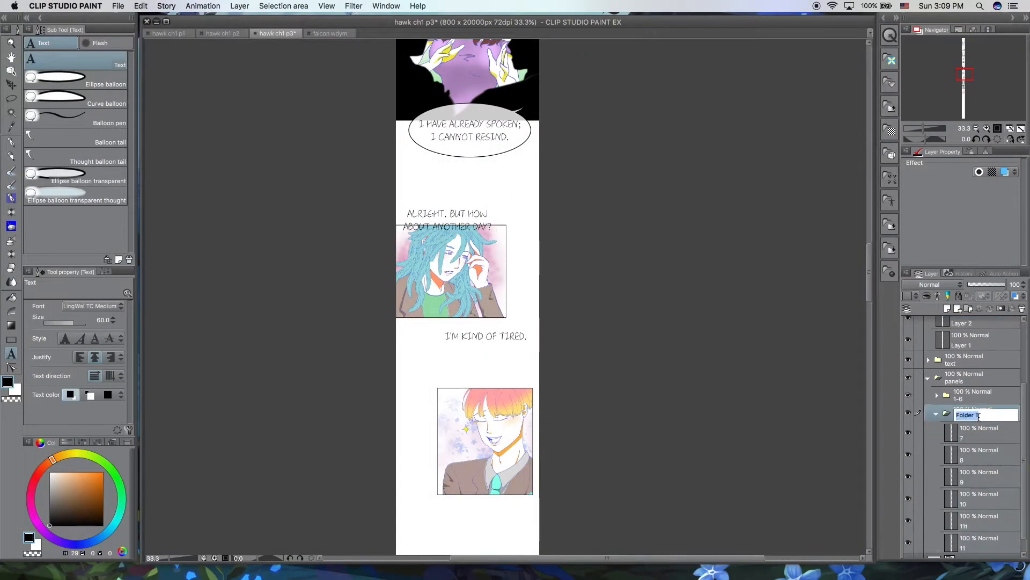
{"action": "type", "text": "7-11"}
{"action": "left_click", "coordinate": [11, 85]}
{"action": "left_click_drag", "start_coordinate": [466, 279], "coordinate": [467, 285]}
Step: Nudge the "another day" dialogue and add the text "HEH. THAT'S FINE. I TOTALLY UNDERSTAND." above the orange-haired character's panel
{"action": "left_click", "coordinate": [11, 354]}
{"action": "left_click_drag", "start_coordinate": [447, 219], "coordinate": [450, 224]}
{"action": "scroll", "coordinate": [467, 322], "scroll_direction": "down", "scroll_amount": 2}
{"action": "left_click", "coordinate": [455, 337]}
{"action": "type", "text": "HEH.  THAT'S FINE."}
{"action": "key", "text": "Return"}
{"action": "type", "text": "I TOTALLY UNDERSTAND."}
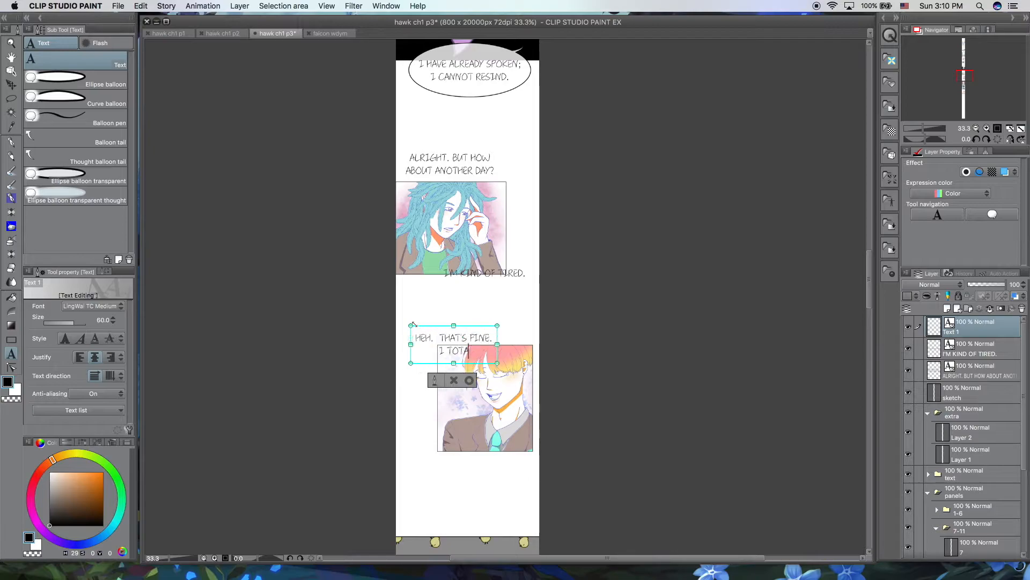
Step: Reduce the dialogue to "THAT'S FINE. I TOTALLY UNDERSTAND.", place it beside the panel, and add a separate "HEH." above the panel
{"action": "left_click", "coordinate": [454, 347]}
{"action": "key", "text": "Return"}
{"action": "key", "text": "BackSpace"}
{"action": "key", "text": "BackSpace"}
{"action": "key", "text": "BackSpace"}
{"action": "key", "text": "BackSpace"}
{"action": "key", "text": "BackSpace"}
{"action": "key", "text": "BackSpace"}
{"action": "left_click_drag", "start_coordinate": [433, 323], "coordinate": [429, 370]}
{"action": "left_click", "coordinate": [436, 337]}
{"action": "type", "text": "HEH."}
Step: Letter "I WOULDN'T WANT TO IN FRONT OF MY FIANCE EITHER." below the panel, leaving a gap after "TO"
{"action": "left_click", "coordinate": [442, 457]}
{"action": "type", "text": "I WOULDN'T WANT TO          IN FRONT OF MY FIANCE EITHER."}
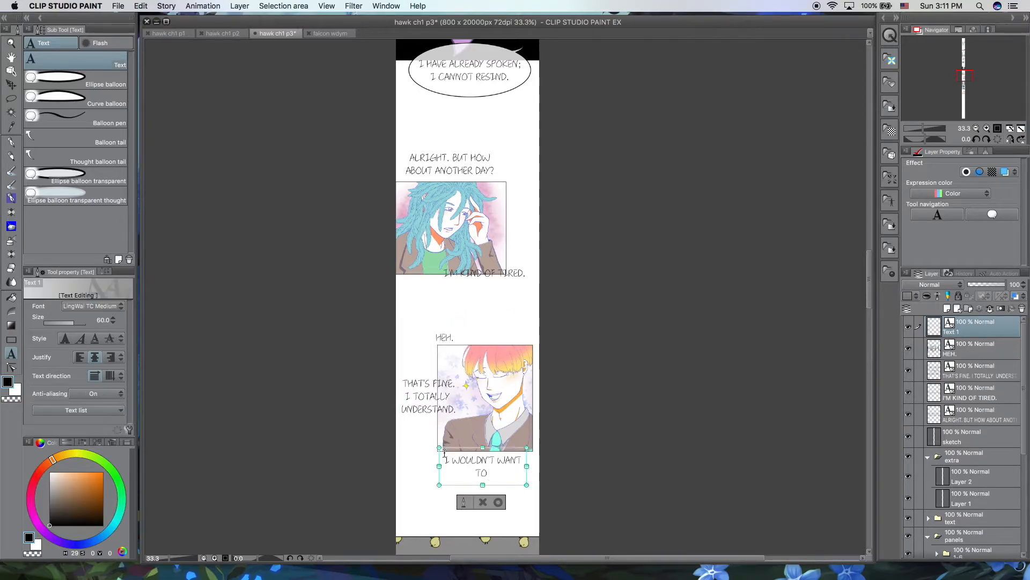
{"action": "left_click_drag", "start_coordinate": [514, 452], "coordinate": [506, 451]}
{"action": "left_click", "coordinate": [498, 514]}
Step: Move panel layers 9, 10, 11t and 11 together further down the page
{"action": "left_click_drag", "start_coordinate": [869, 279], "coordinate": [870, 310]}
{"action": "left_click", "coordinate": [977, 458]}
{"action": "key", "text": "k"}
{"action": "left_click_drag", "start_coordinate": [467, 376], "coordinate": [467, 401]}
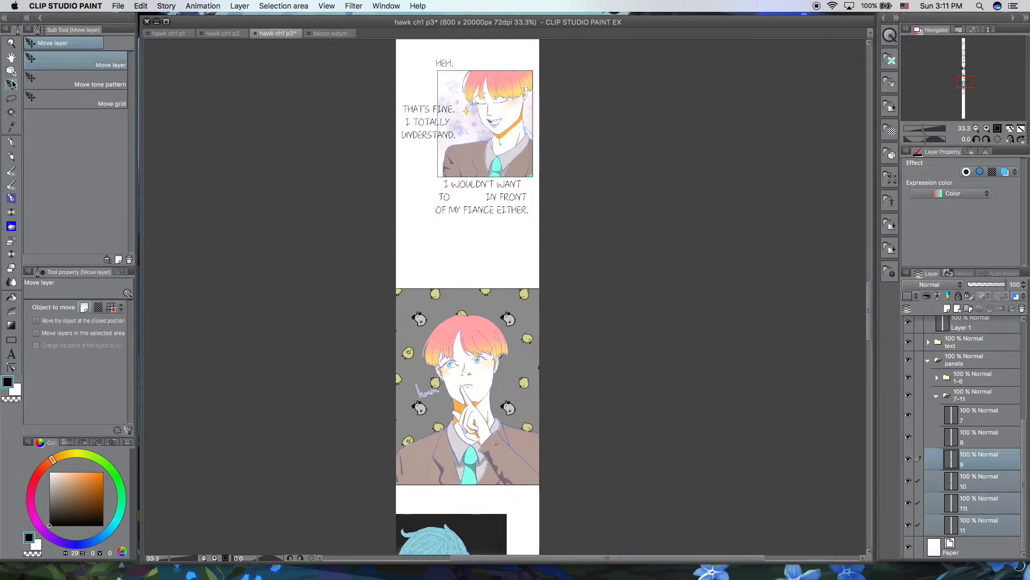
Step: Start a new dialogue text reading "ALRIGHT, I'LL" above the thinking character's panel
{"action": "key", "text": "t"}
{"action": "left_click", "coordinate": [437, 285]}
{"action": "type", "text": "ALRIGHT, I'LL"}
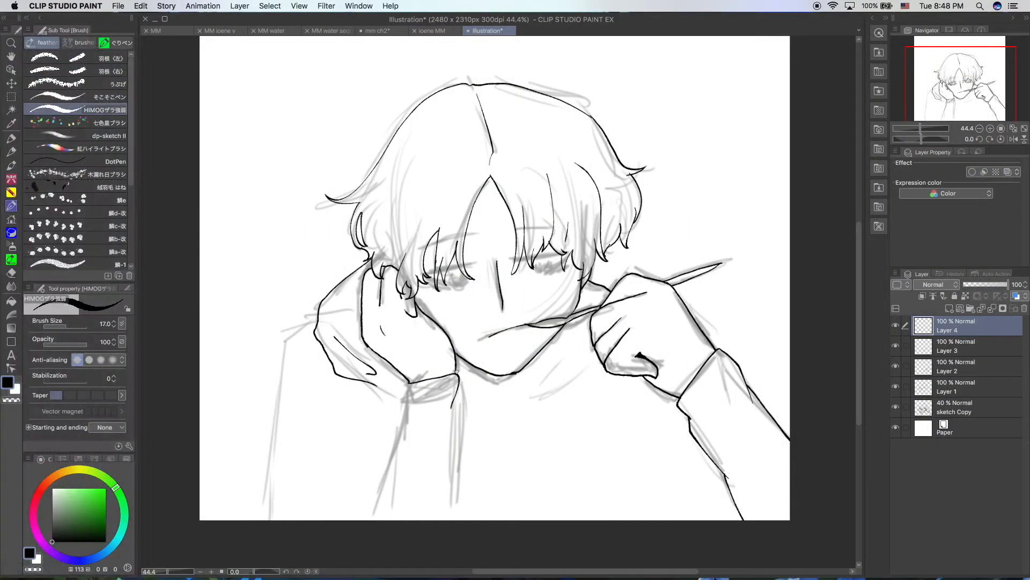
Step: Ink the sleeve and outer arm lines below the character's head-supporting hand on Layer 4
{"action": "left_click_drag", "start_coordinate": [459, 385], "coordinate": [463, 519]}
{"action": "left_click_drag", "start_coordinate": [407, 381], "coordinate": [382, 518]}
{"action": "left_click_drag", "start_coordinate": [397, 474], "coordinate": [395, 486]}
{"action": "left_click_drag", "start_coordinate": [317, 316], "coordinate": [272, 519]}
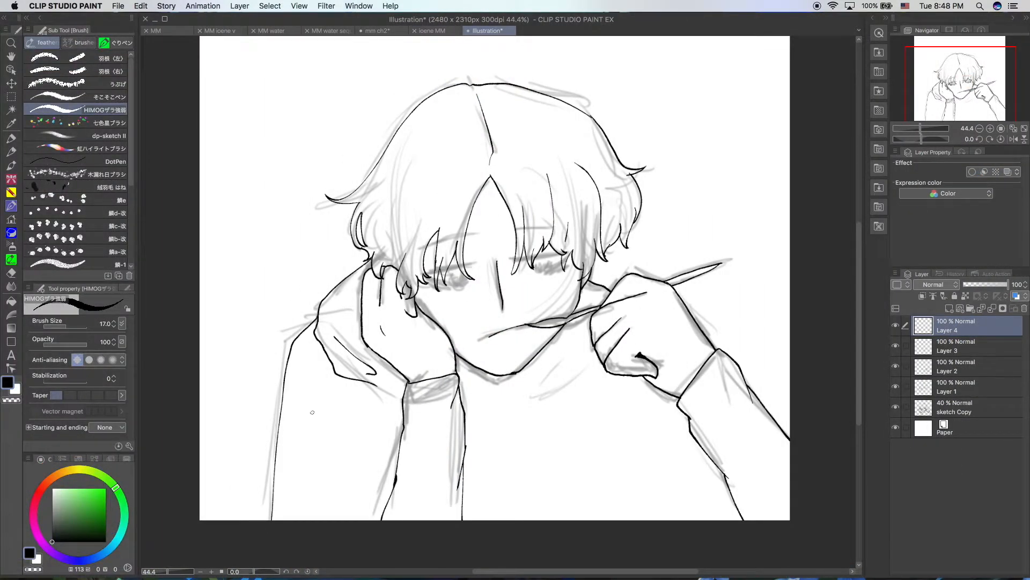
Step: Ink the collar below the chin and the clothing folds beside the raised arm
{"action": "left_click_drag", "start_coordinate": [592, 371], "coordinate": [529, 403]}
{"action": "left_click_drag", "start_coordinate": [573, 344], "coordinate": [531, 396]}
{"action": "mouse_move", "coordinate": [633, 405]}
{"action": "left_mouse_down"}
{"action": "mouse_move", "coordinate": [615, 452]}
{"action": "mouse_move", "coordinate": [636, 466]}
{"action": "left_mouse_up"}
{"action": "left_click_drag", "start_coordinate": [599, 436], "coordinate": [631, 517]}
Step: Add a new layer and ink both eyes and eyebrows over the sketch
{"action": "left_click", "coordinate": [950, 308]}
{"action": "mouse_move", "coordinate": [510, 258]}
{"action": "left_mouse_down"}
{"action": "mouse_move", "coordinate": [569, 251]}
{"action": "mouse_move", "coordinate": [543, 275]}
{"action": "left_mouse_up"}
{"action": "mouse_move", "coordinate": [420, 274]}
{"action": "left_mouse_down"}
{"action": "mouse_move", "coordinate": [474, 263]}
{"action": "mouse_move", "coordinate": [455, 284]}
{"action": "left_mouse_up"}
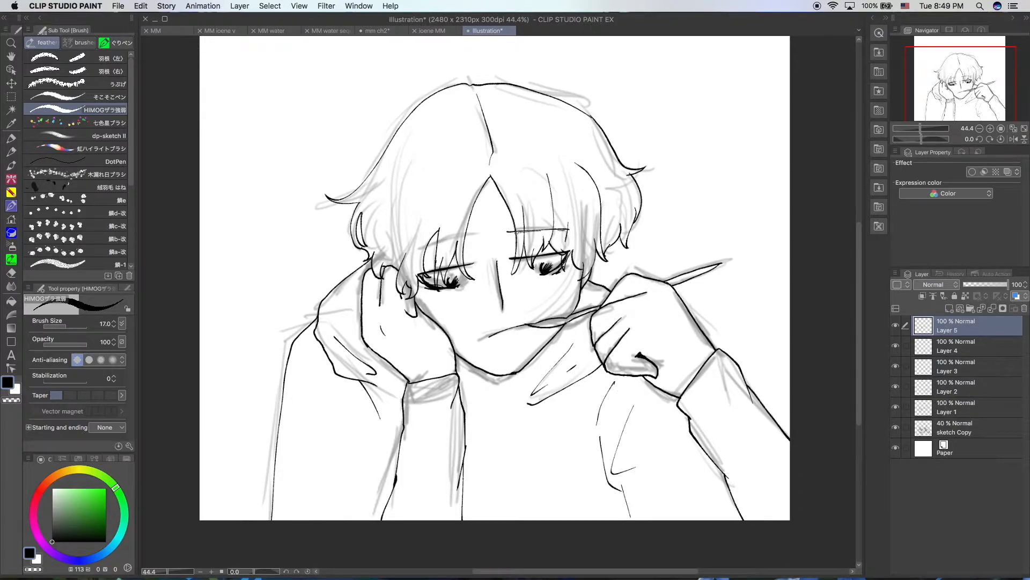
{"action": "mouse_move", "coordinate": [472, 238]}
{"action": "left_mouse_down"}
{"action": "mouse_move", "coordinate": [424, 250]}
{"action": "mouse_move", "coordinate": [475, 234]}
{"action": "left_mouse_up"}
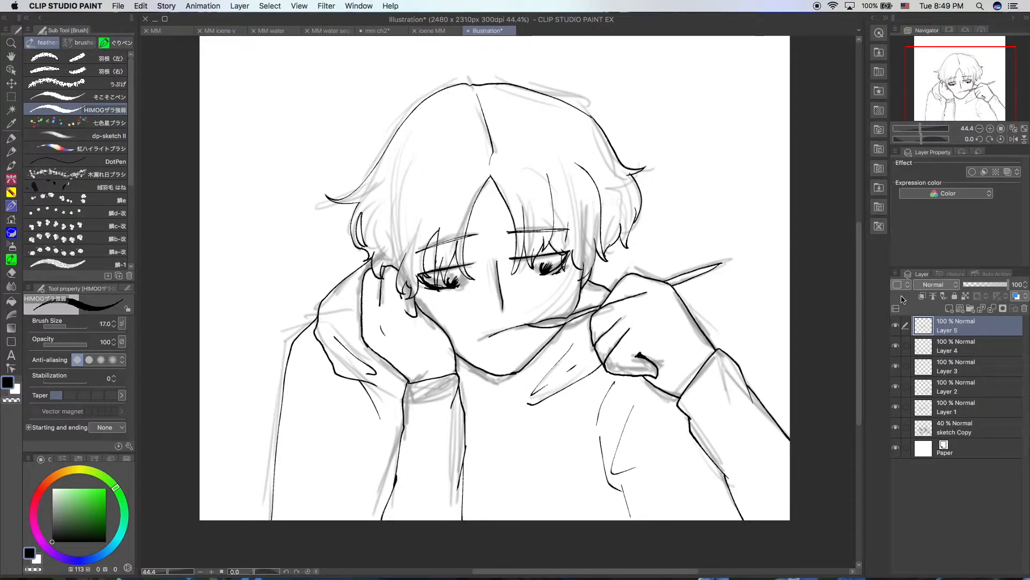
Step: Rename the eye and eyebrow layer as face and create a new layer folder above it
{"action": "double_click", "coordinate": [954, 330]}
{"action": "type", "text": "face"}
{"action": "key", "text": "Return"}
{"action": "left_click", "coordinate": [971, 308]}
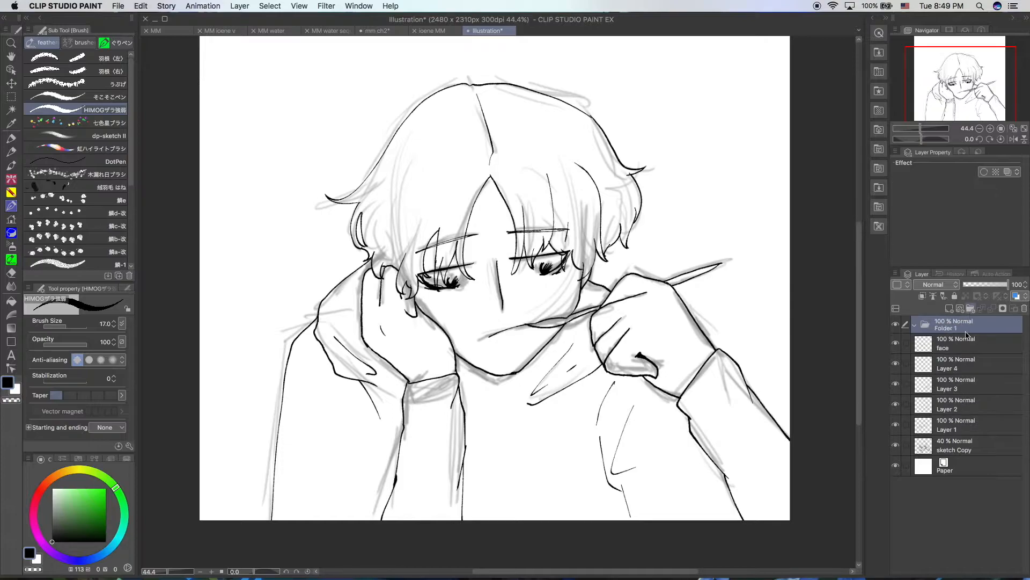
Step: Move the face layer and Layers 1 to 4 into Folder 1, and hide the sketch Copy layer
{"action": "left_click", "coordinate": [964, 346]}
{"action": "left_click", "coordinate": [948, 431], "text": "shift"}
{"action": "left_click", "coordinate": [916, 325]}
{"action": "left_click_drag", "start_coordinate": [953, 338], "coordinate": [954, 329]}
{"action": "left_click", "coordinate": [895, 343]}
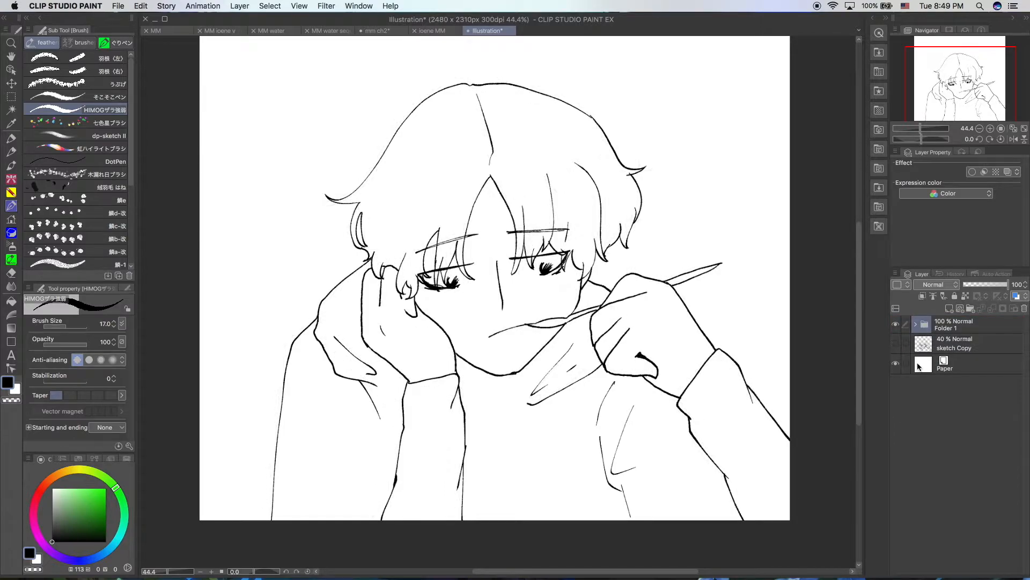
Step: Move the face layer, hidden, out above Folder 1 and add a new layer directly below the folder
{"action": "left_click", "coordinate": [916, 325]}
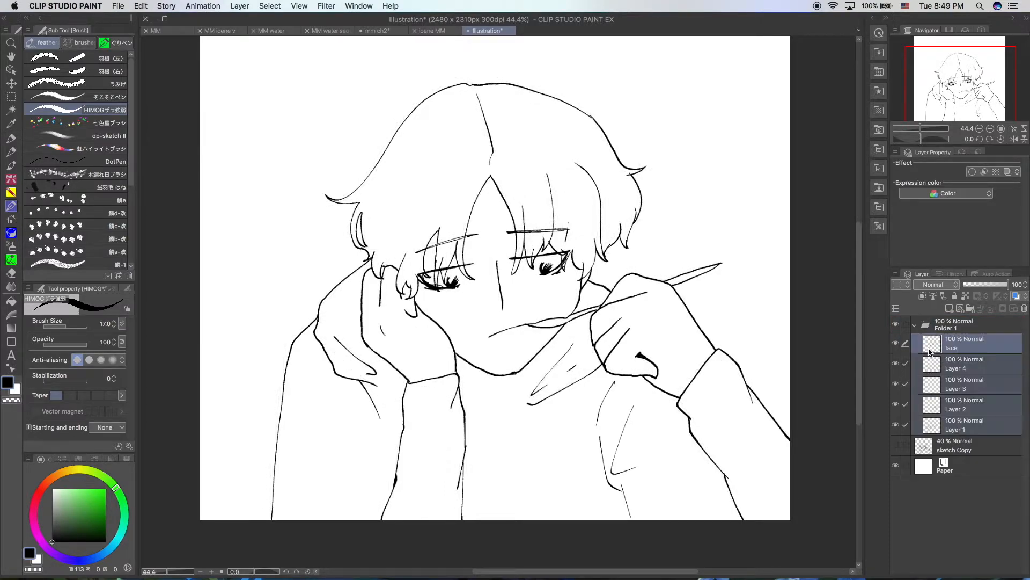
{"action": "left_click", "coordinate": [895, 343]}
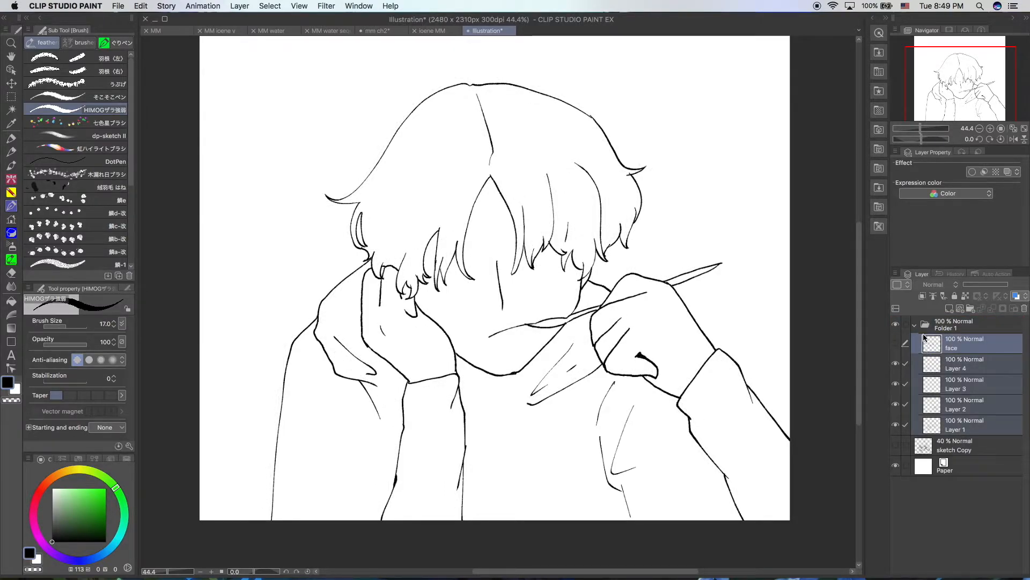
{"action": "left_click", "coordinate": [960, 343]}
{"action": "left_click_drag", "start_coordinate": [963, 330], "coordinate": [961, 321]}
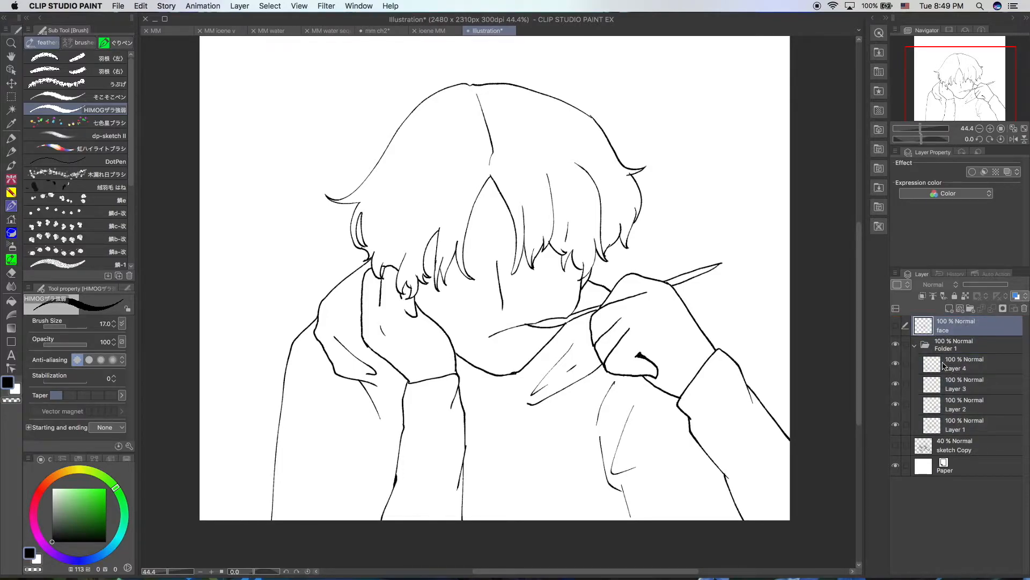
{"action": "left_click", "coordinate": [914, 345]}
{"action": "left_click", "coordinate": [957, 367]}
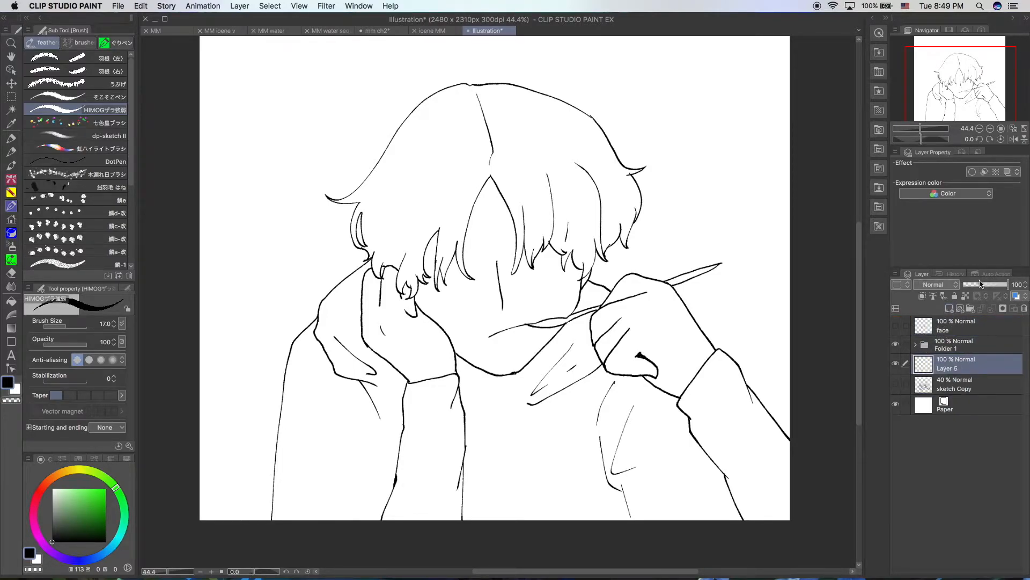
Step: Hide Folder 1 and tint the lines on Folder 1 Copy around the skin orange-red with the Soft airbrush, selecting the line art first
{"action": "left_click", "coordinate": [895, 365]}
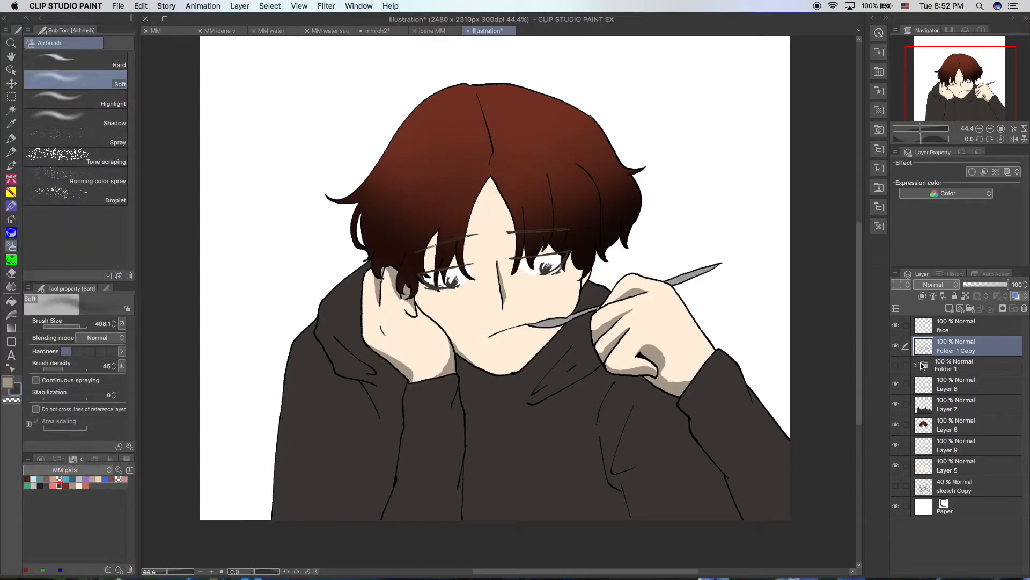
{"action": "left_click", "coordinate": [923, 347], "text": "super"}
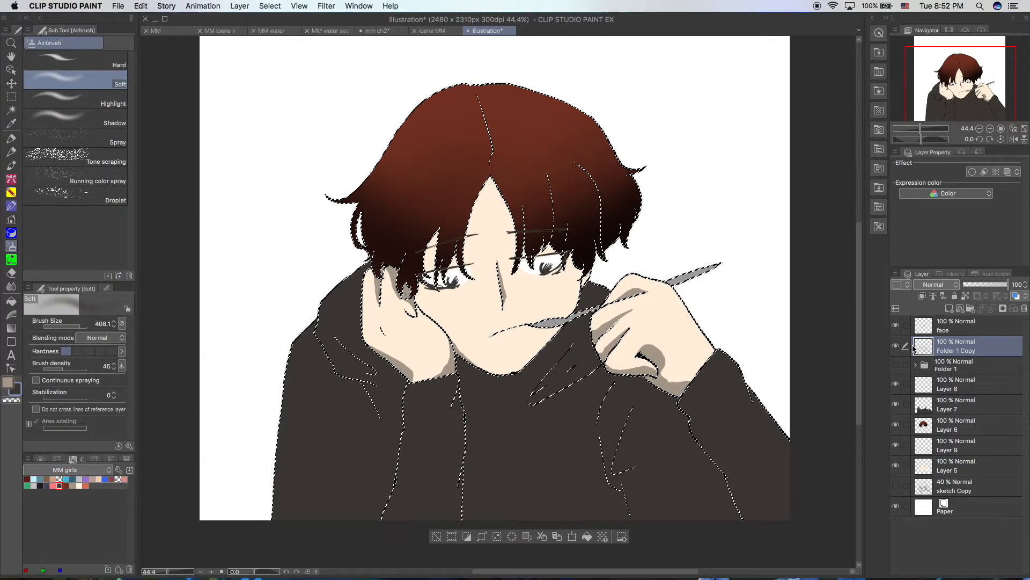
{"action": "left_click", "coordinate": [86, 485]}
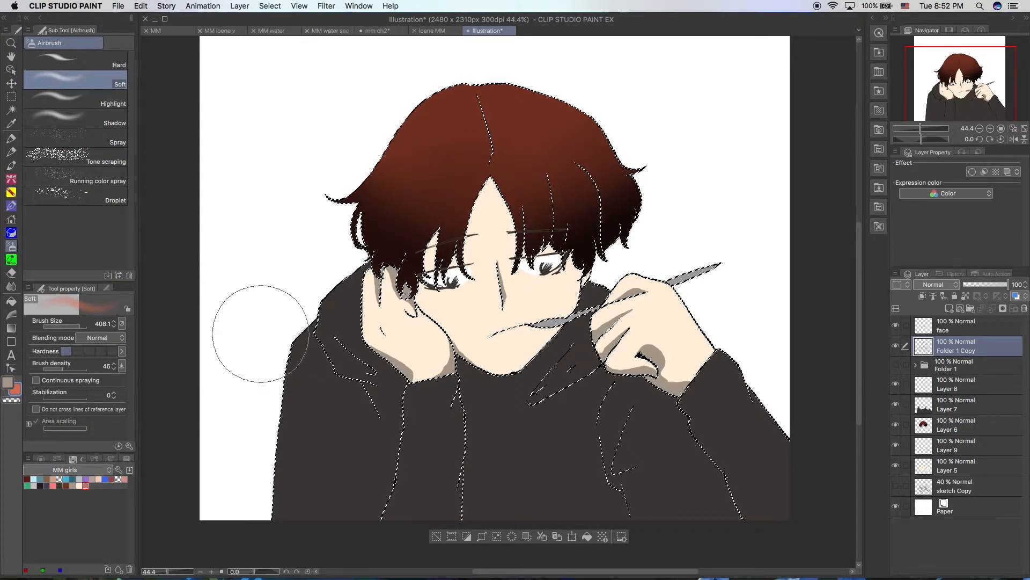
{"action": "mouse_move", "coordinate": [374, 175]}
{"action": "left_mouse_down"}
{"action": "mouse_move", "coordinate": [399, 155]}
{"action": "mouse_move", "coordinate": [354, 233]}
{"action": "mouse_move", "coordinate": [416, 135]}
{"action": "mouse_move", "coordinate": [439, 118]}
{"action": "mouse_move", "coordinate": [490, 116]}
{"action": "mouse_move", "coordinate": [493, 146]}
{"action": "mouse_move", "coordinate": [575, 157]}
{"action": "mouse_move", "coordinate": [574, 191]}
{"action": "mouse_move", "coordinate": [643, 197]}
{"action": "mouse_move", "coordinate": [583, 245]}
{"action": "mouse_move", "coordinate": [603, 214]}
{"action": "mouse_move", "coordinate": [558, 258]}
{"action": "mouse_move", "coordinate": [517, 276]}
{"action": "mouse_move", "coordinate": [536, 167]}
{"action": "left_mouse_up"}
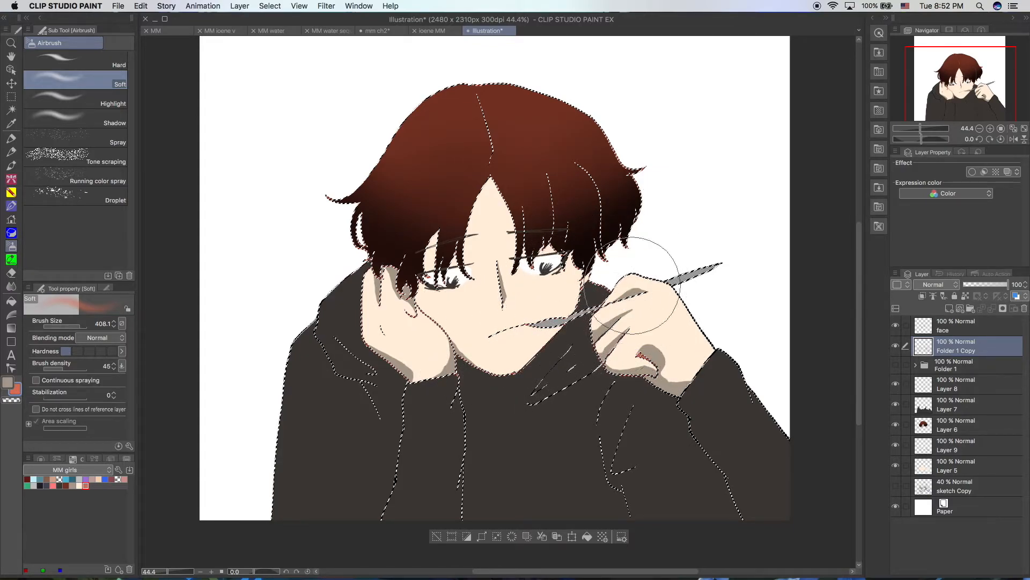
{"action": "left_click", "coordinate": [437, 536]}
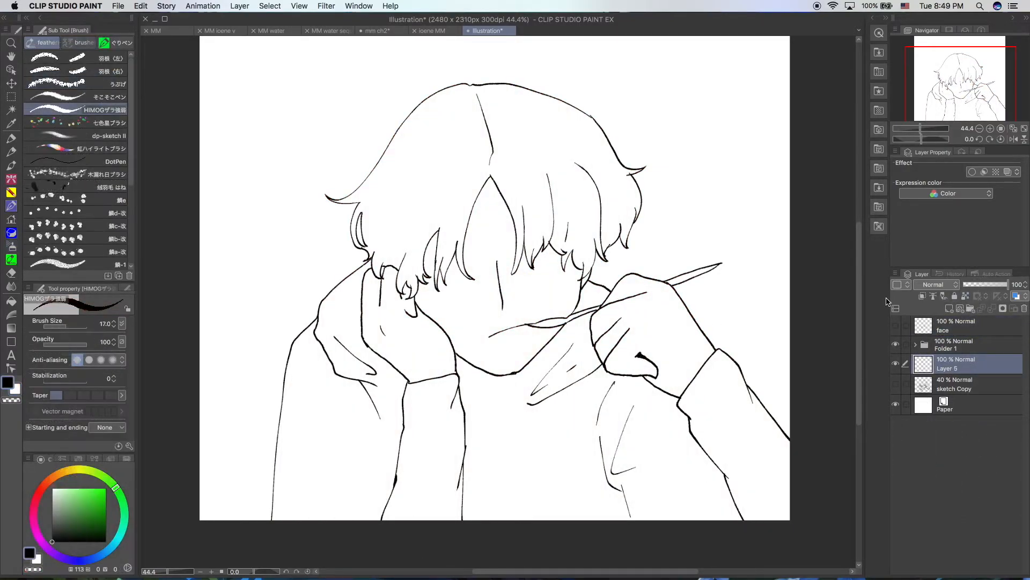
Step: Fill the face and both hands on Layer 5 with the light skin tone from the MM girls color set, referring to other layers
{"action": "left_click", "coordinate": [11, 301]}
{"action": "left_click", "coordinate": [79, 460]}
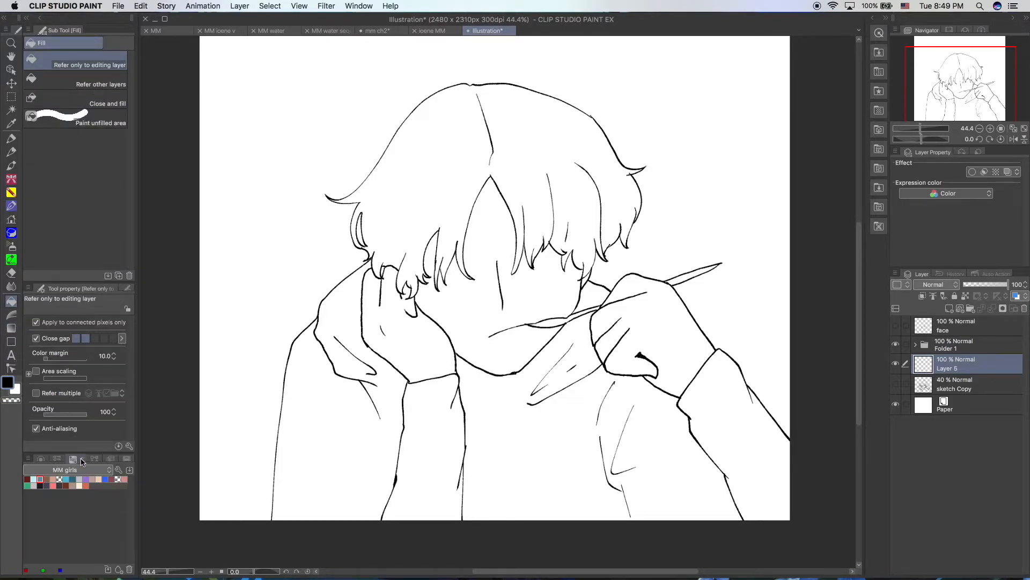
{"action": "left_click", "coordinate": [81, 485]}
{"action": "left_click", "coordinate": [521, 257]}
{"action": "key", "text": "super+z"}
{"action": "left_click", "coordinate": [123, 80]}
{"action": "left_click", "coordinate": [503, 235]}
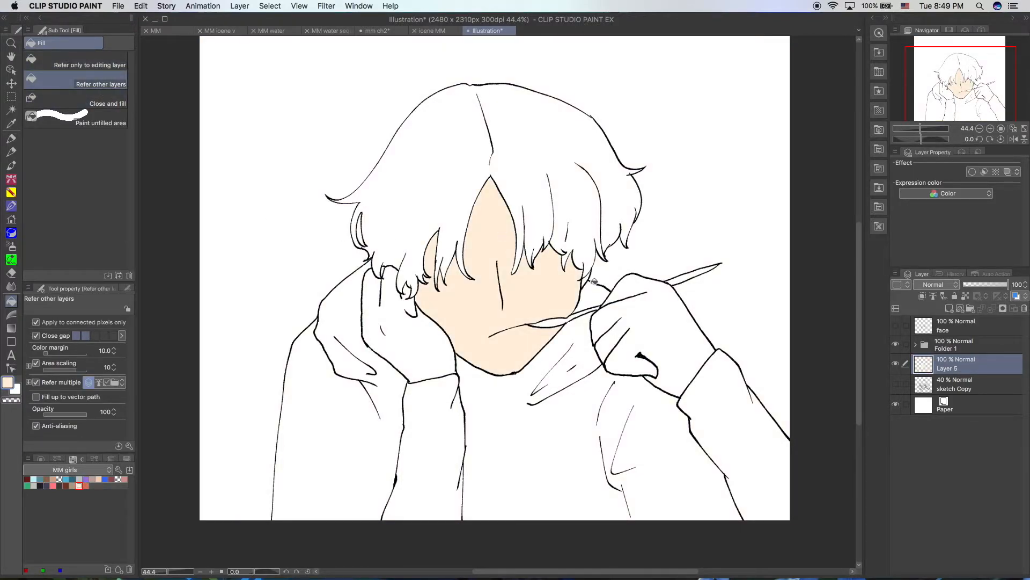
{"action": "left_click", "coordinate": [390, 271]}
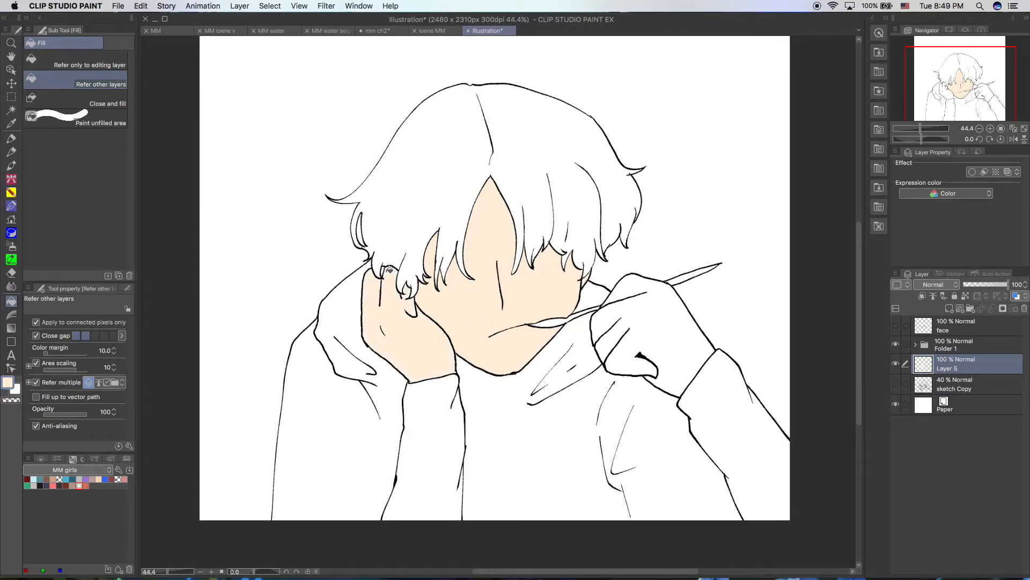
{"action": "left_click", "coordinate": [668, 346]}
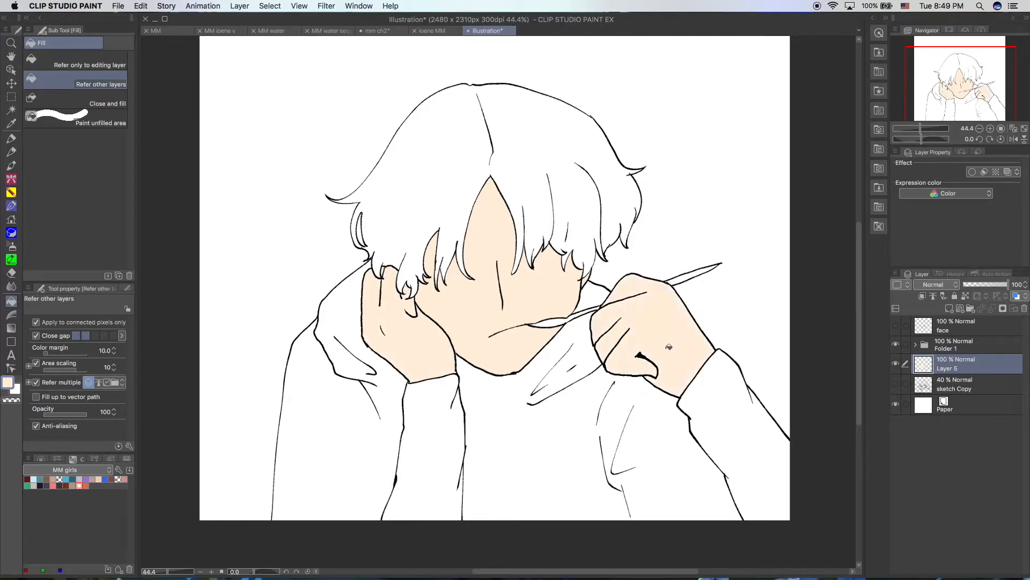
Step: Add a new layer and fill the hair with reddish brown from the MM girls color set
{"action": "left_click", "coordinate": [949, 309]}
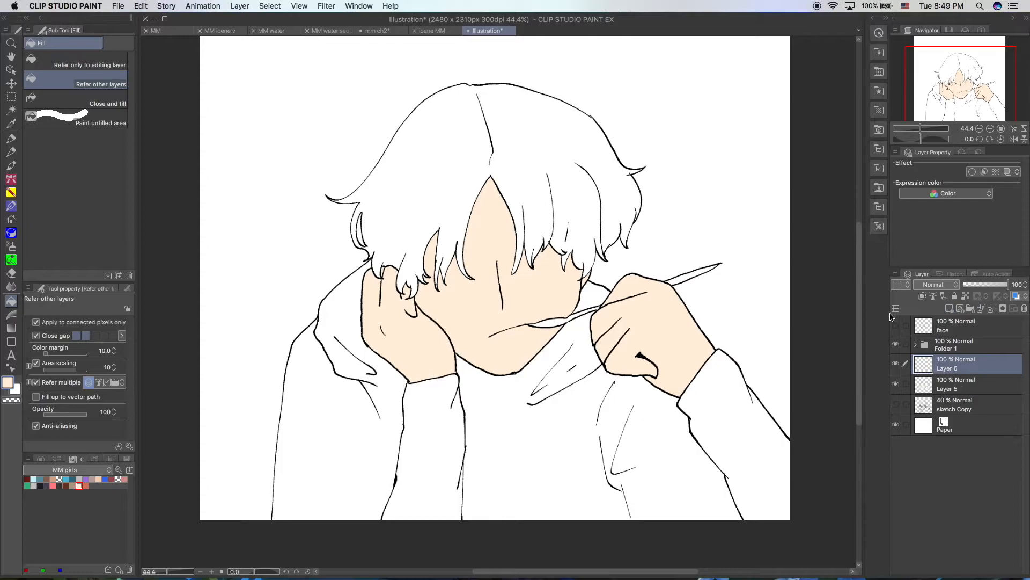
{"action": "left_click", "coordinate": [65, 485]}
{"action": "left_click", "coordinate": [551, 146]}
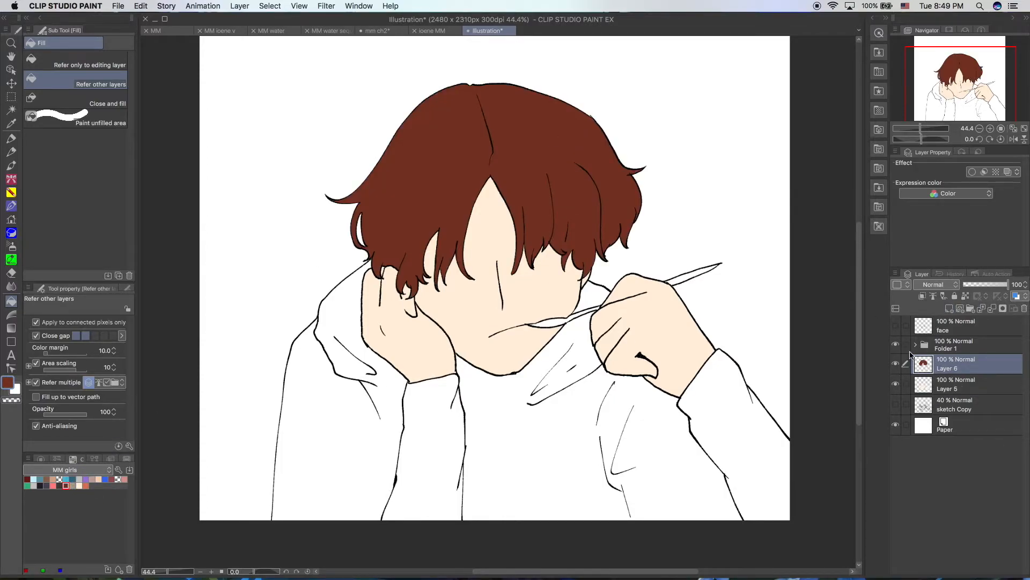
Step: Select the filled hair and darken its lower ends with the Shadow airbrush, clearing the selection when finished
{"action": "left_click", "coordinate": [923, 363], "text": "super"}
{"action": "left_click", "coordinate": [11, 245]}
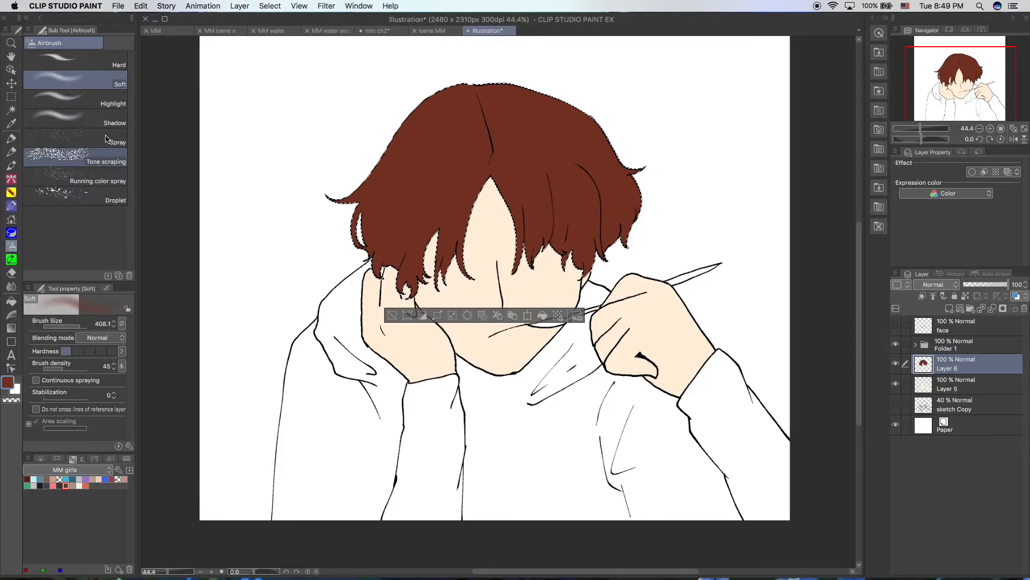
{"action": "left_click", "coordinate": [80, 118]}
{"action": "mouse_move", "coordinate": [223, 268]}
{"action": "left_mouse_down"}
{"action": "mouse_move", "coordinate": [432, 223]}
{"action": "mouse_move", "coordinate": [370, 222]}
{"action": "mouse_move", "coordinate": [362, 235]}
{"action": "mouse_move", "coordinate": [514, 295]}
{"action": "mouse_move", "coordinate": [307, 165]}
{"action": "mouse_move", "coordinate": [669, 225]}
{"action": "mouse_move", "coordinate": [489, 291]}
{"action": "mouse_move", "coordinate": [692, 159]}
{"action": "left_mouse_up"}
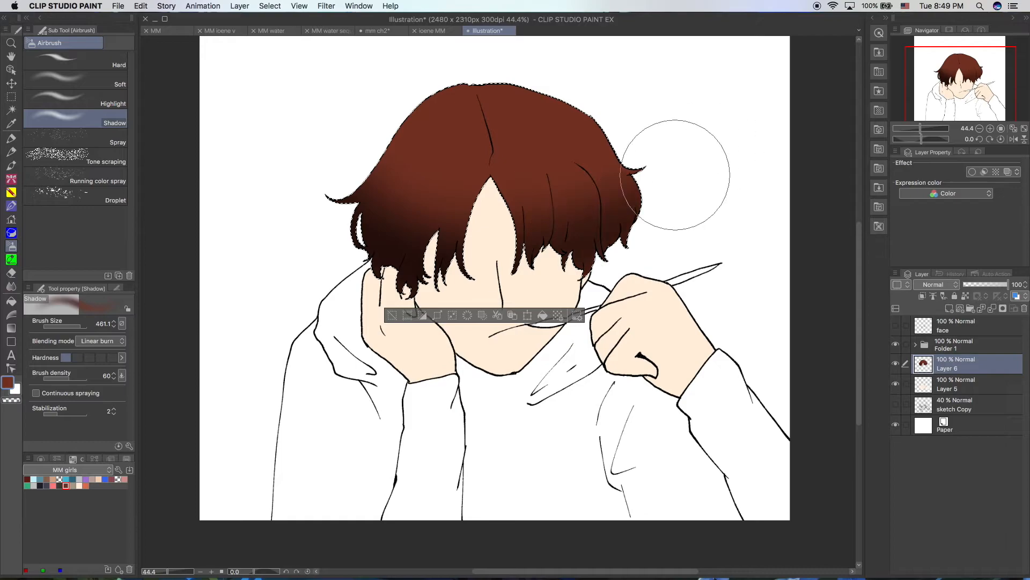
{"action": "left_click", "coordinate": [392, 315]}
Step: Add a new layer above the hair color and fill the hoodie's body, sleeves and hood with dark gray
{"action": "left_click", "coordinate": [949, 309]}
{"action": "left_click", "coordinate": [11, 301]}
{"action": "left_click", "coordinate": [59, 485]}
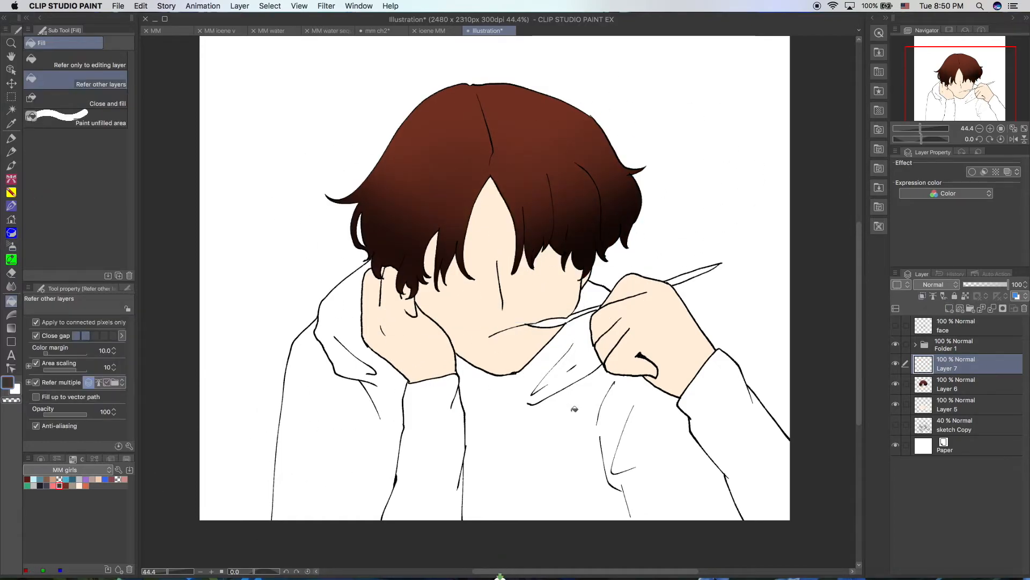
{"action": "left_click", "coordinate": [576, 406]}
{"action": "left_click", "coordinate": [446, 434]}
{"action": "left_click", "coordinate": [348, 424]}
{"action": "left_click", "coordinate": [598, 293]}
{"action": "left_click", "coordinate": [738, 414]}
Step: Fill the utensil held at the mouth with gray on a new layer, and show the face layer
{"action": "left_click", "coordinate": [950, 309]}
{"action": "left_click", "coordinate": [547, 323]}
{"action": "left_click", "coordinate": [692, 274]}
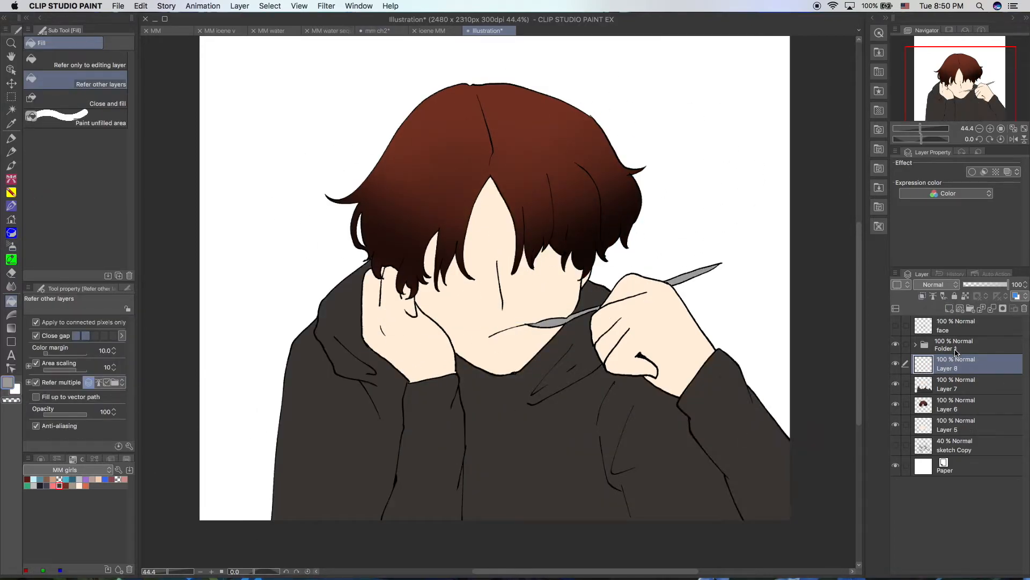
{"action": "left_click", "coordinate": [896, 325]}
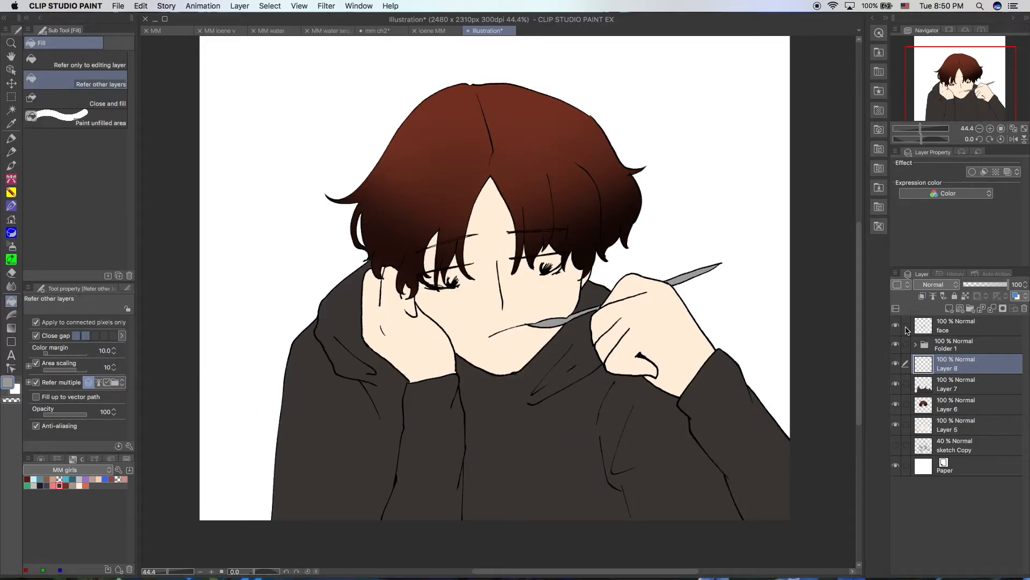
Step: Select the skin area, add a layer above Layer 5, and outline and fill tan shadows on the hands and ear
{"action": "left_click", "coordinate": [929, 425], "text": "super"}
{"action": "left_click", "coordinate": [944, 424]}
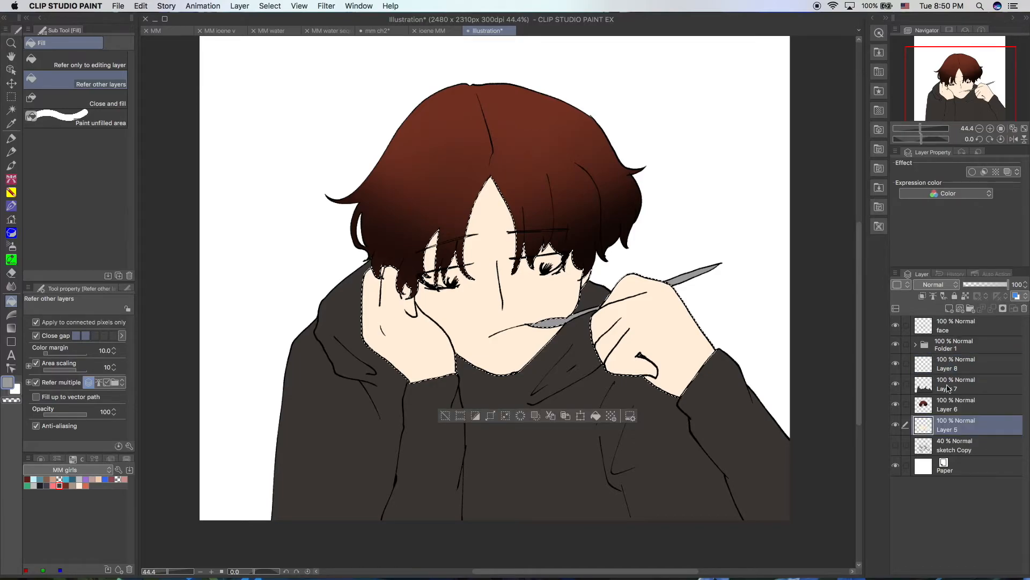
{"action": "left_click", "coordinate": [949, 308]}
{"action": "left_click", "coordinate": [72, 485]}
{"action": "left_click", "coordinate": [18, 205]}
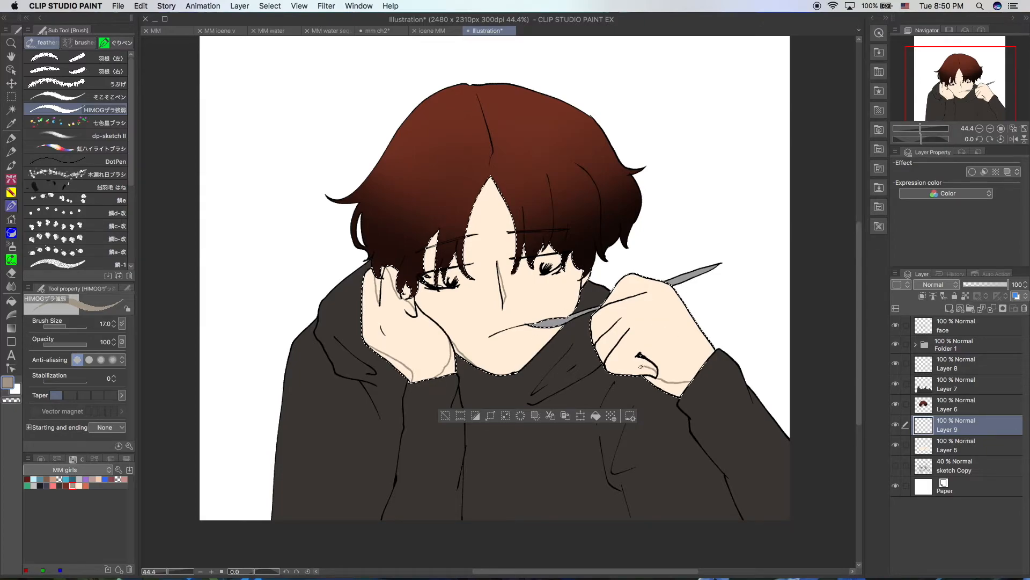
{"action": "left_click_drag", "start_coordinate": [638, 354], "coordinate": [705, 375]}
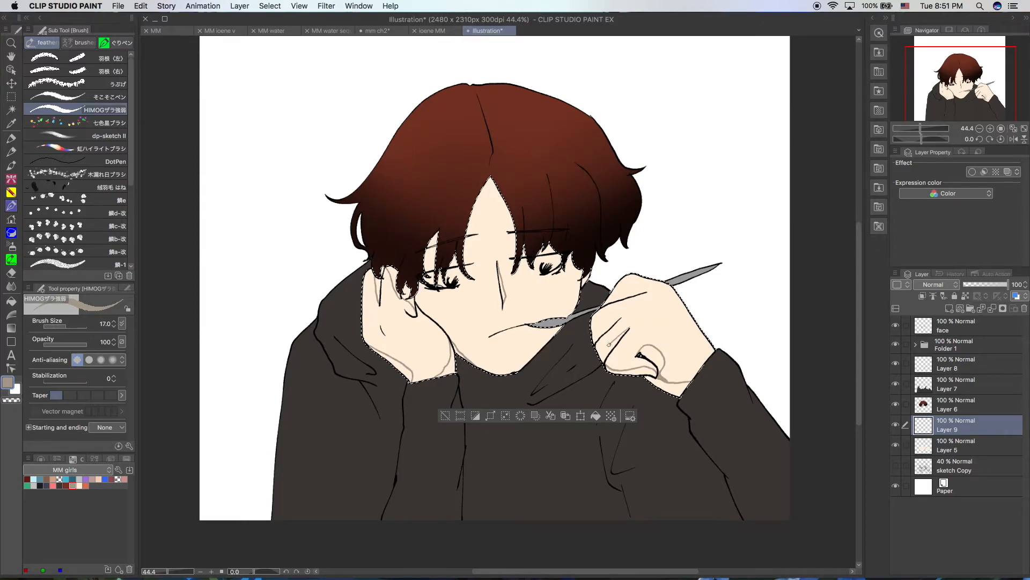
{"action": "key", "text": "g"}
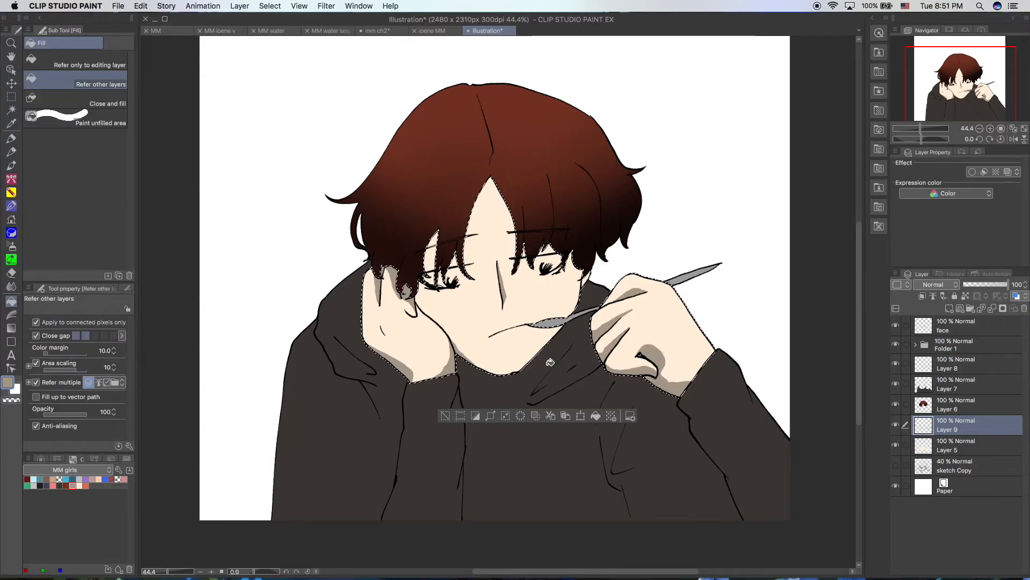
{"action": "left_click", "coordinate": [11, 138]}
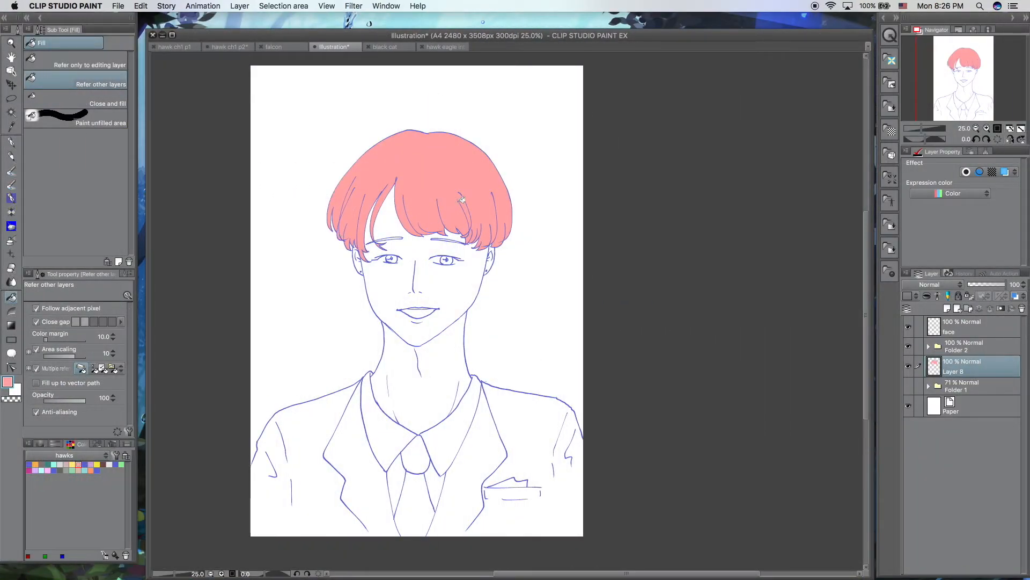
Step: Select the pink hair on Layer 8 and airbrush its lower ends yellow with the Soft airbrush
{"action": "left_click", "coordinate": [934, 365], "text": "super"}
{"action": "left_click", "coordinate": [72, 464]}
{"action": "key", "text": "b"}
{"action": "left_click_drag", "start_coordinate": [509, 233], "coordinate": [348, 238]}
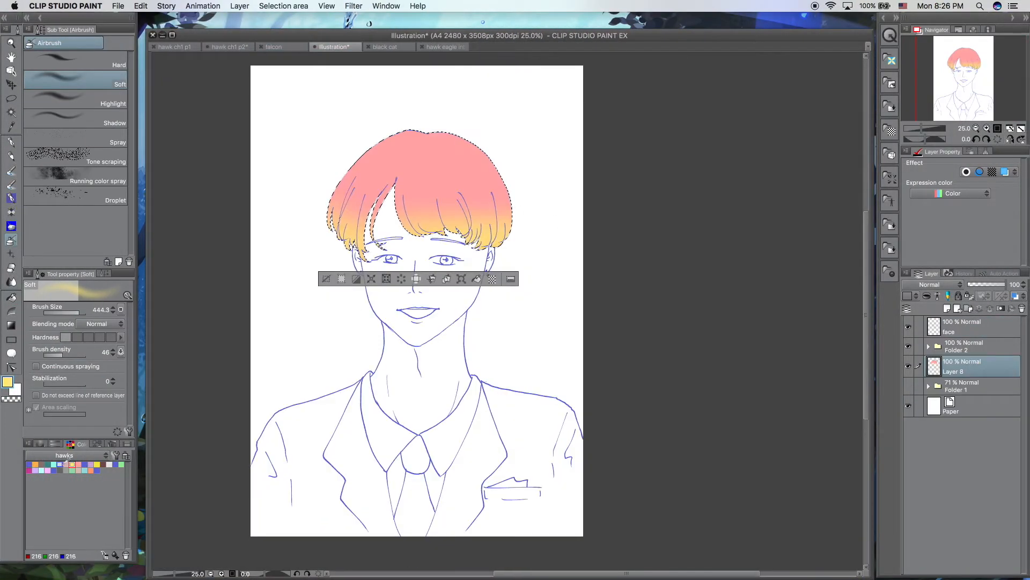
Step: Clear the hair selection and color both eyebrows pink
{"action": "left_click", "coordinate": [78, 465]}
{"action": "key", "text": "super+d"}
{"action": "key", "text": "g"}
{"action": "scroll", "coordinate": [437, 237], "scroll_direction": "up", "scroll_amount": 2}
{"action": "left_click", "coordinate": [440, 254]}
{"action": "left_click", "coordinate": [321, 255]}
{"action": "key", "text": "b"}
{"action": "scroll", "coordinate": [403, 317], "scroll_direction": "down", "scroll_amount": 1}
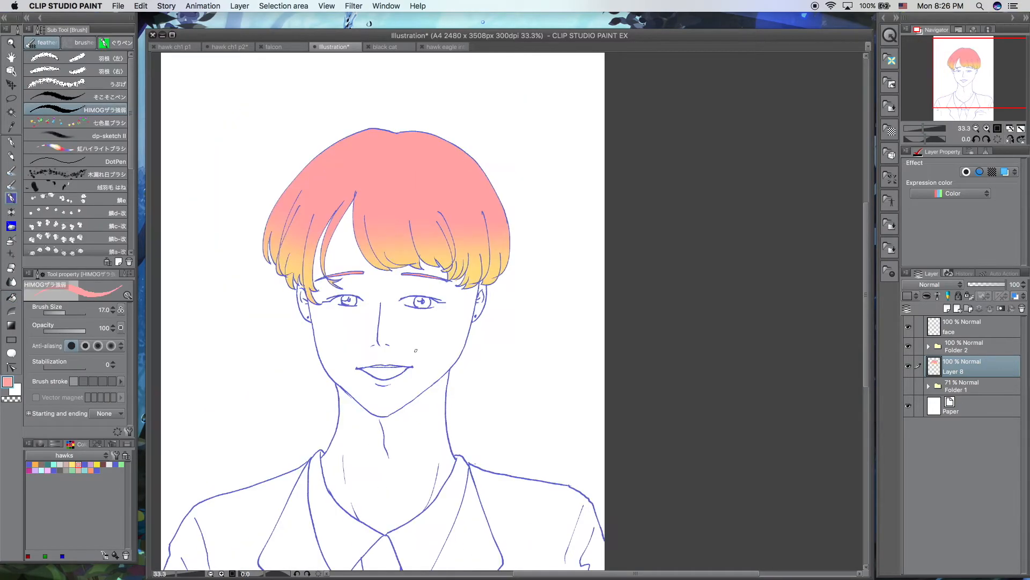
{"action": "scroll", "coordinate": [416, 350], "scroll_direction": "down", "scroll_amount": 1}
Step: Add a new layer below the hair color layer and switch to the white color for filling
{"action": "left_click", "coordinate": [908, 366]}
{"action": "left_click", "coordinate": [947, 308]}
{"action": "left_click", "coordinate": [15, 390]}
{"action": "key", "text": "g"}
Step: Add another layer above the hair color layer and fill the suit jacket with dusty brown from the hawks color set
{"action": "left_click", "coordinate": [908, 366]}
{"action": "left_click", "coordinate": [947, 308]}
{"action": "left_click", "coordinate": [66, 464]}
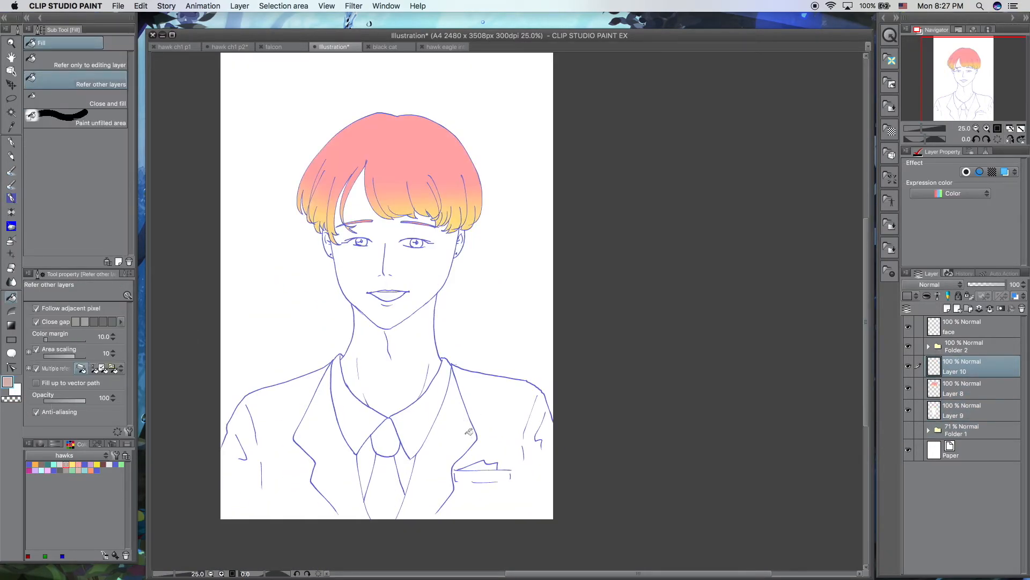
{"action": "left_click", "coordinate": [468, 431]}
{"action": "left_click", "coordinate": [322, 462]}
Step: Select the filled jacket, place the jeans material over it and set that layer's opacity to 18%
{"action": "left_click", "coordinate": [933, 365], "text": "super"}
{"action": "left_click", "coordinate": [889, 59]}
{"action": "left_click_drag", "start_coordinate": [846, 67], "coordinate": [469, 407]}
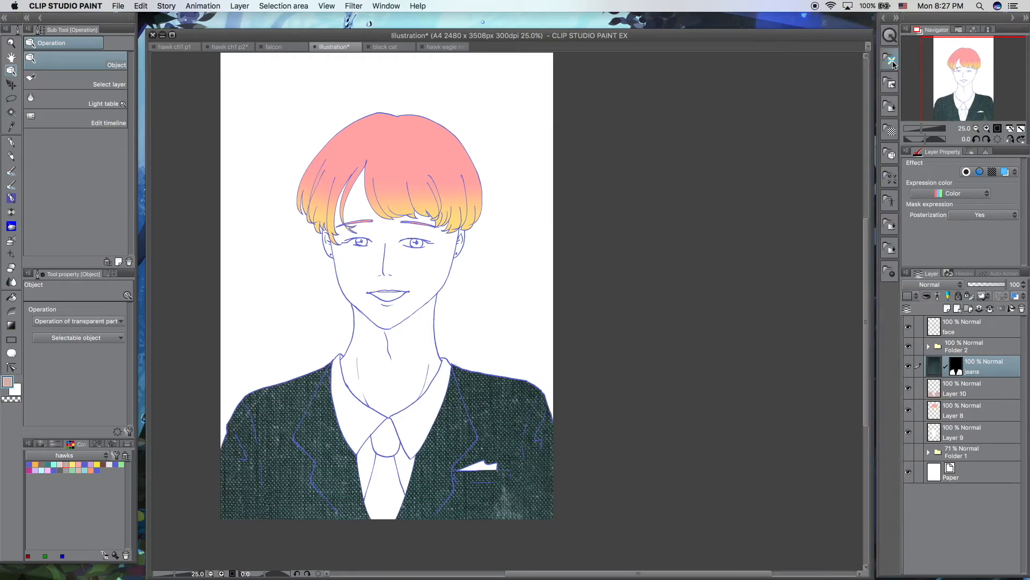
{"action": "left_click_drag", "start_coordinate": [1004, 284], "coordinate": [976, 289]}
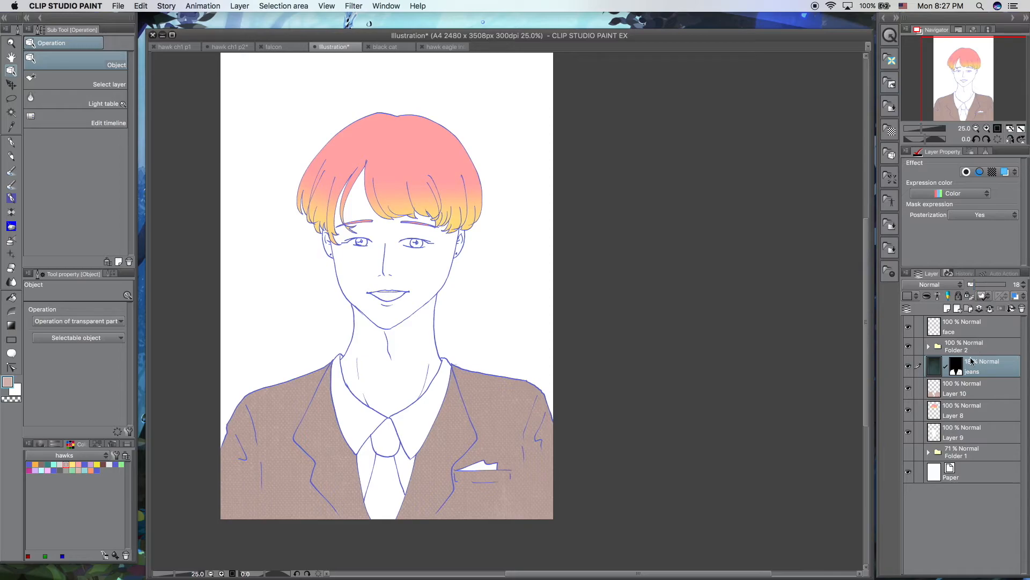
Step: Group the jeans texture and color layers in a new layer folder, collapse it and open its name for editing
{"action": "left_click", "coordinate": [969, 310]}
{"action": "left_click", "coordinate": [981, 387]}
{"action": "left_click", "coordinate": [980, 408], "text": "shift"}
{"action": "left_click_drag", "start_coordinate": [979, 407], "coordinate": [936, 363]}
{"action": "left_click", "coordinate": [927, 365]}
{"action": "double_click", "coordinate": [965, 367]}
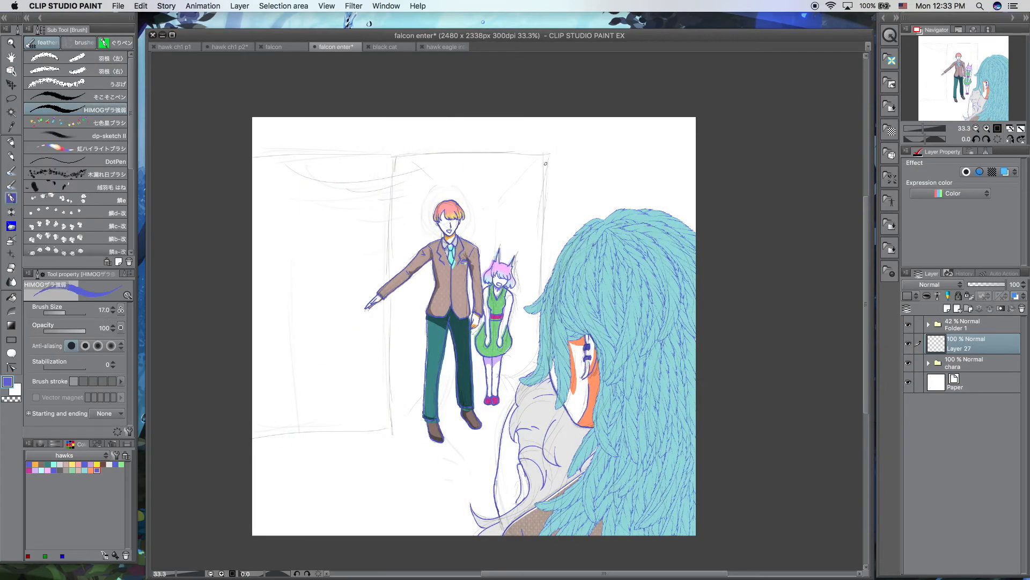
Step: Ink the vertical doorway edges and the wall's upper and lower edges behind the characters on Layer 27
{"action": "left_click_drag", "start_coordinate": [545, 156], "coordinate": [542, 282]}
{"action": "left_click_drag", "start_coordinate": [539, 318], "coordinate": [535, 357]}
{"action": "mouse_move", "coordinate": [394, 158]}
{"action": "left_mouse_down"}
{"action": "mouse_move", "coordinate": [541, 154]}
{"action": "mouse_move", "coordinate": [392, 262]}
{"action": "left_mouse_up"}
{"action": "key", "text": "super+z"}
{"action": "left_click_drag", "start_coordinate": [390, 299], "coordinate": [392, 429]}
{"action": "left_click_drag", "start_coordinate": [253, 153], "coordinate": [393, 155]}
{"action": "left_click_drag", "start_coordinate": [253, 439], "coordinate": [384, 431]}
Step: Ink the button panel with its arrow and circle symbols on the wall beside the suited man's head
{"action": "left_click_drag", "start_coordinate": [496, 213], "coordinate": [497, 244]}
{"action": "left_click_drag", "start_coordinate": [493, 205], "coordinate": [469, 204]}
{"action": "left_click_drag", "start_coordinate": [451, 367], "coordinate": [441, 379]}
{"action": "left_click_drag", "start_coordinate": [479, 222], "coordinate": [479, 223]}
{"action": "left_click_drag", "start_coordinate": [475, 234], "coordinate": [483, 235]}
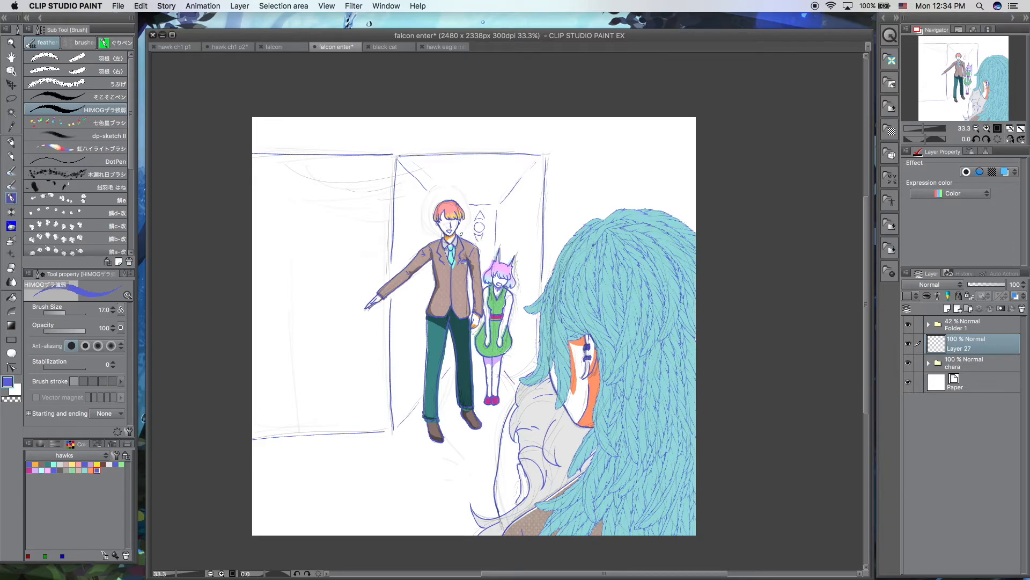
Step: Ink the curved and banded ceiling lines in the picture's upper corners and the oval shapes on the floor
{"action": "left_click_drag", "start_coordinate": [637, 118], "coordinate": [661, 200]}
{"action": "left_click_drag", "start_coordinate": [324, 120], "coordinate": [308, 147]}
{"action": "left_click_drag", "start_coordinate": [650, 139], "coordinate": [691, 137]}
{"action": "key", "text": "super+z"}
{"action": "left_click_drag", "start_coordinate": [306, 134], "coordinate": [256, 127]}
{"action": "left_click_drag", "start_coordinate": [303, 137], "coordinate": [255, 130]}
{"action": "left_click_drag", "start_coordinate": [282, 118], "coordinate": [278, 124]}
{"action": "left_click_drag", "start_coordinate": [279, 135], "coordinate": [273, 152]}
{"action": "left_click_drag", "start_coordinate": [469, 463], "coordinate": [480, 465]}
{"action": "left_click_drag", "start_coordinate": [440, 498], "coordinate": [445, 499]}
Step: Add a new layer and draw the large leaf in the lower-left foreground plus small flowers and hearts at the picture's upper right
{"action": "left_click", "coordinate": [953, 310]}
{"action": "mouse_move", "coordinate": [365, 369]}
{"action": "left_mouse_down"}
{"action": "mouse_move", "coordinate": [365, 418]}
{"action": "mouse_move", "coordinate": [352, 433]}
{"action": "left_mouse_up"}
{"action": "left_click_drag", "start_coordinate": [354, 431], "coordinate": [344, 505]}
{"action": "left_click_drag", "start_coordinate": [306, 507], "coordinate": [341, 532]}
{"action": "left_click_drag", "start_coordinate": [340, 363], "coordinate": [279, 424]}
{"action": "left_click_drag", "start_coordinate": [286, 424], "coordinate": [252, 443]}
{"action": "left_click_drag", "start_coordinate": [611, 144], "coordinate": [634, 123]}
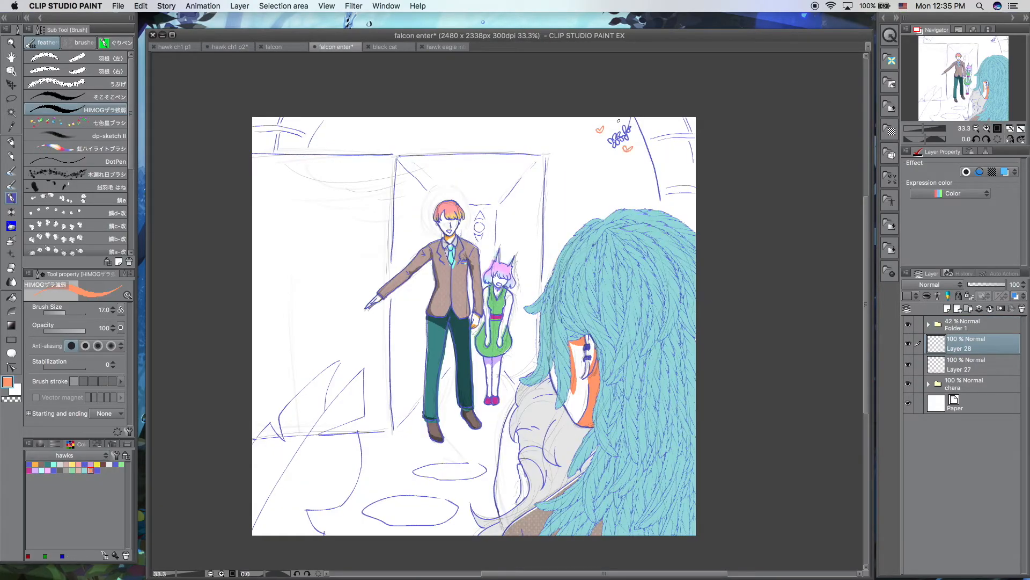
Step: Add a layer between Layers 27 and 28 and start painting the foreground leaf green with the Running color edge watercolor brush
{"action": "left_click", "coordinate": [972, 364]}
{"action": "left_click", "coordinate": [947, 308]}
{"action": "left_click", "coordinate": [40, 443]}
{"action": "left_click", "coordinate": [115, 475]}
{"action": "left_click", "coordinate": [89, 482]}
{"action": "left_click", "coordinate": [11, 241]}
{"action": "left_click", "coordinate": [11, 171]}
{"action": "left_click", "coordinate": [75, 187]}
{"action": "mouse_move", "coordinate": [322, 376]}
{"action": "left_mouse_down"}
{"action": "mouse_move", "coordinate": [274, 469]}
{"action": "mouse_move", "coordinate": [328, 443]}
{"action": "mouse_move", "coordinate": [320, 446]}
{"action": "mouse_move", "coordinate": [337, 408]}
{"action": "mouse_move", "coordinate": [306, 434]}
{"action": "mouse_move", "coordinate": [333, 370]}
{"action": "left_mouse_up"}
Step: Paint the rest of the leaf in deeper green with a larger brush, and brighten its upper lobe with yellow-green
{"action": "left_click", "coordinate": [86, 503]}
{"action": "key", "text": "]"}
{"action": "mouse_move", "coordinate": [266, 505]}
{"action": "left_mouse_down"}
{"action": "mouse_move", "coordinate": [279, 536]}
{"action": "mouse_move", "coordinate": [293, 460]}
{"action": "mouse_move", "coordinate": [334, 413]}
{"action": "left_mouse_up"}
{"action": "left_click_drag", "start_coordinate": [343, 445], "coordinate": [325, 492]}
{"action": "mouse_move", "coordinate": [265, 472]}
{"action": "left_mouse_down"}
{"action": "mouse_move", "coordinate": [287, 458]}
{"action": "mouse_move", "coordinate": [311, 379]}
{"action": "left_mouse_up"}
{"action": "left_click", "coordinate": [90, 457]}
{"action": "left_click", "coordinate": [103, 474]}
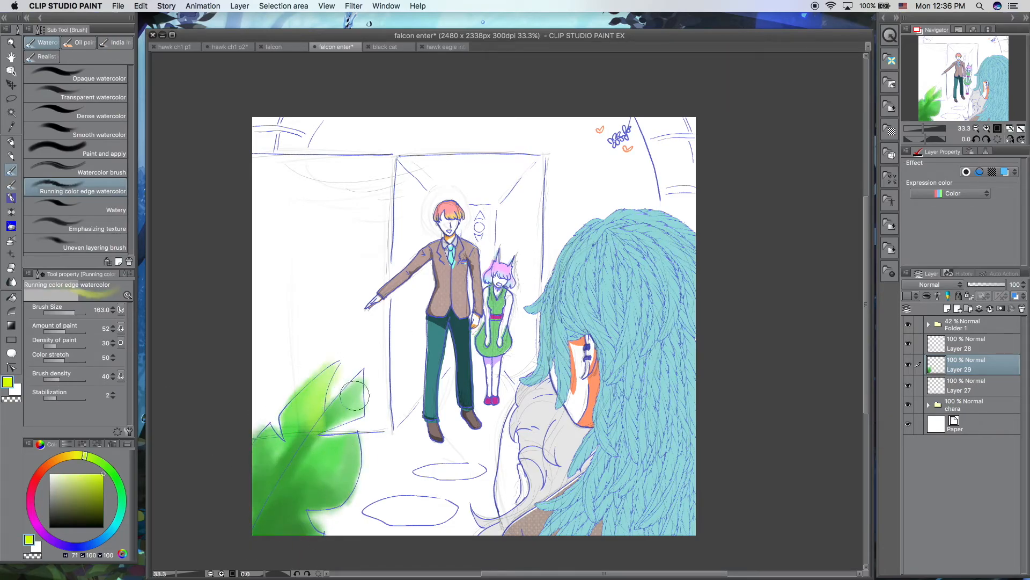
Step: Finish painting the foreground leaf, and color the small flowers and hearts at the picture's upper right with another color and brush size
{"action": "left_click_drag", "start_coordinate": [336, 489], "coordinate": [347, 433]}
{"action": "left_click", "coordinate": [37, 476]}
{"action": "left_click", "coordinate": [67, 312]}
{"action": "left_click_drag", "start_coordinate": [611, 142], "coordinate": [628, 129]}
Step: Change the color and paint the arrow panel between the two characters, and resize the brush for the curved shapes in the picture's upper corners
{"action": "left_click", "coordinate": [115, 525]}
{"action": "left_click", "coordinate": [66, 473]}
{"action": "left_click_drag", "start_coordinate": [479, 223], "coordinate": [479, 235]}
{"action": "left_click", "coordinate": [73, 313]}
{"action": "left_click_drag", "start_coordinate": [657, 124], "coordinate": [684, 206]}
{"action": "left_click_drag", "start_coordinate": [294, 123], "coordinate": [271, 134]}
Step: Select the chara folder, choose another color and paint on the floor just above the oval shapes
{"action": "left_click", "coordinate": [966, 405]}
{"action": "left_click", "coordinate": [93, 475]}
{"action": "left_click_drag", "start_coordinate": [379, 472], "coordinate": [392, 466]}
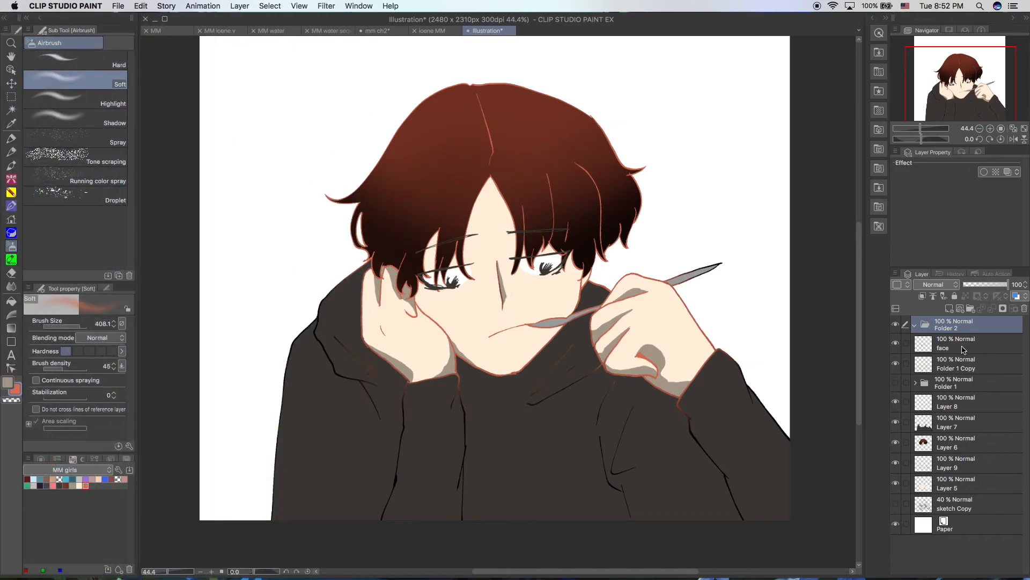
Step: Group all layers from face down to sketch Copy inside Folder 2 and collapse the folder
{"action": "left_click", "coordinate": [965, 346]}
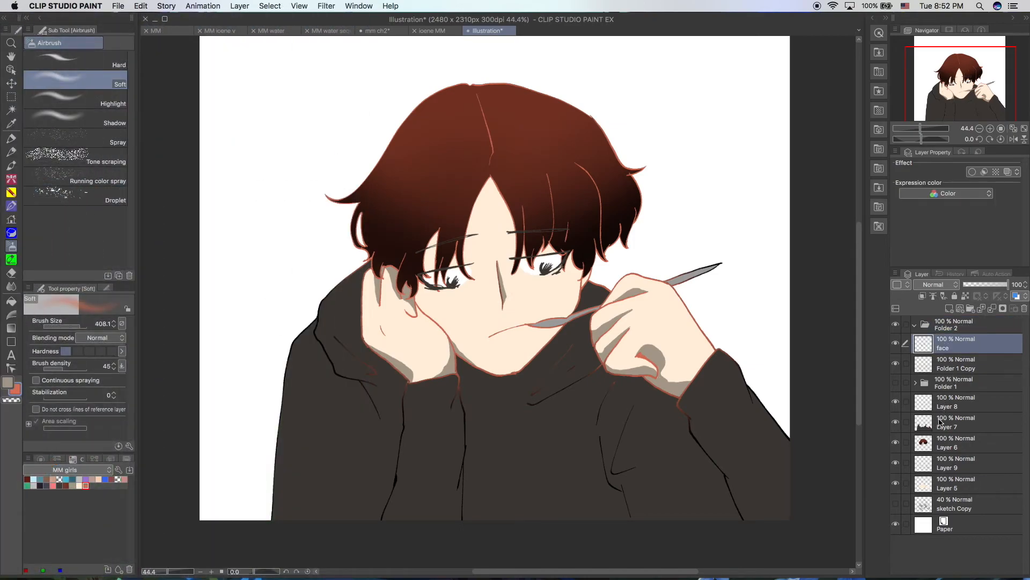
{"action": "left_click", "coordinate": [948, 506], "text": "shift"}
{"action": "left_click_drag", "start_coordinate": [961, 346], "coordinate": [921, 327]}
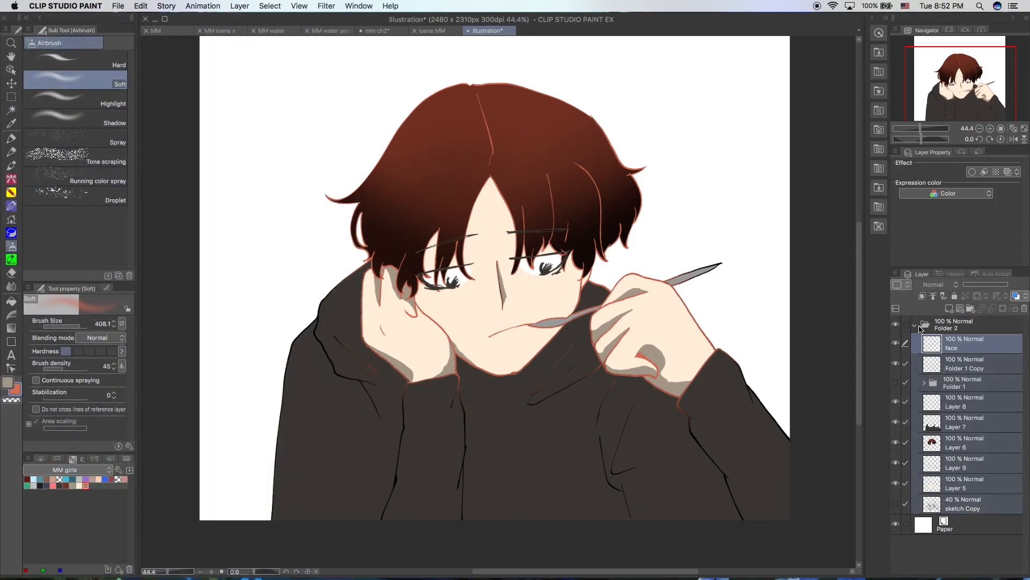
{"action": "left_click", "coordinate": [916, 325]}
Step: Draw a black rectangular panel frame around the character on Layer 10 and auto-select the area inside it
{"action": "left_click_drag", "start_coordinate": [456, 440], "coordinate": [754, 154]}
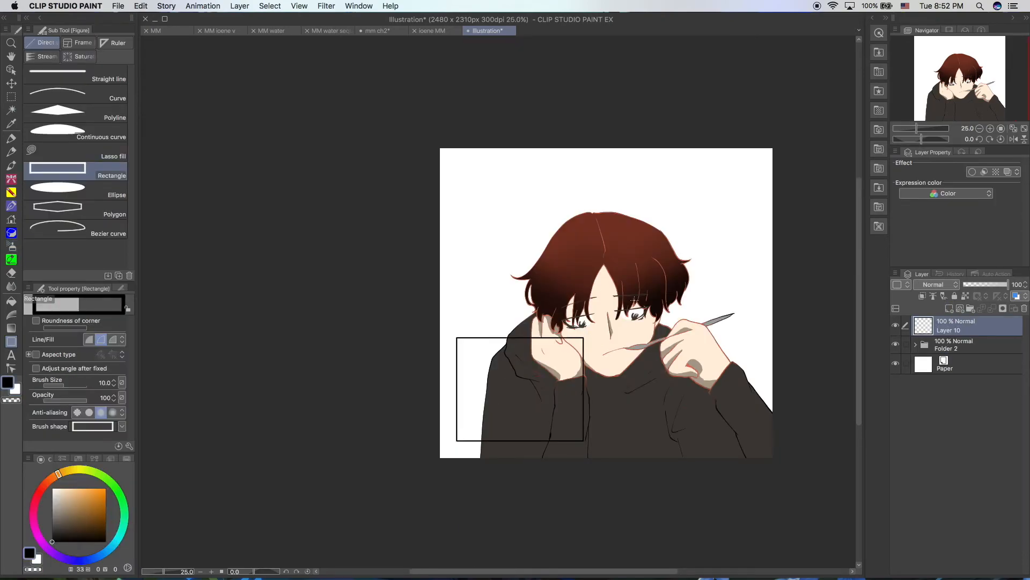
{"action": "key", "text": "w"}
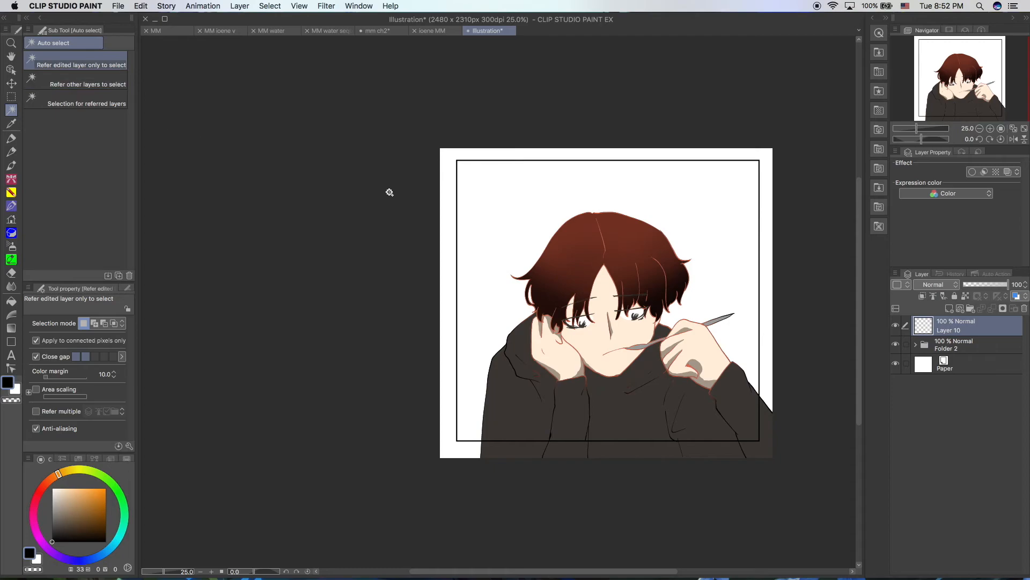
{"action": "left_click", "coordinate": [727, 209]}
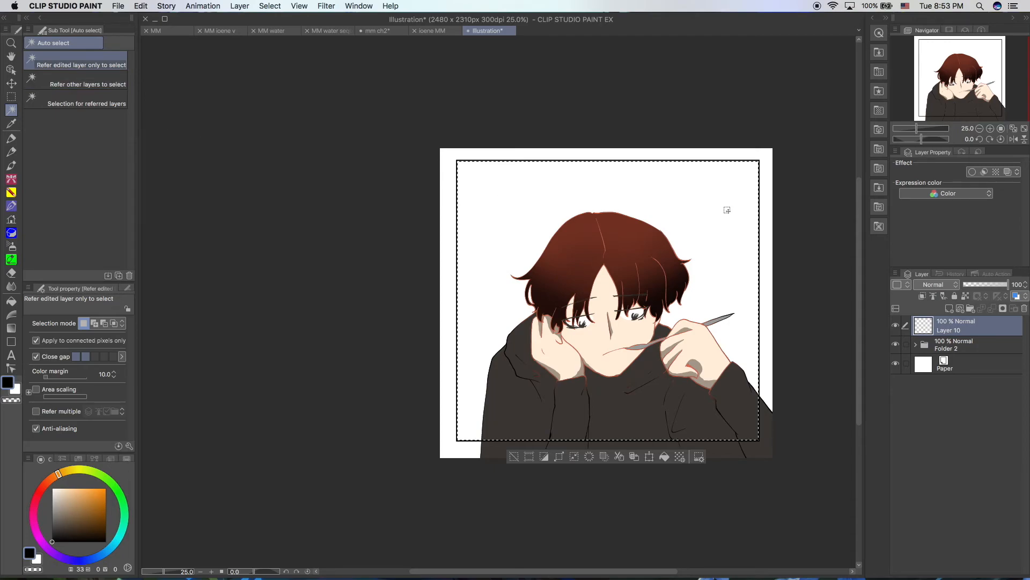
Step: Copy and paste the Folder 2 artwork within the frame selection, and hide the original Folder 2
{"action": "left_click", "coordinate": [952, 347]}
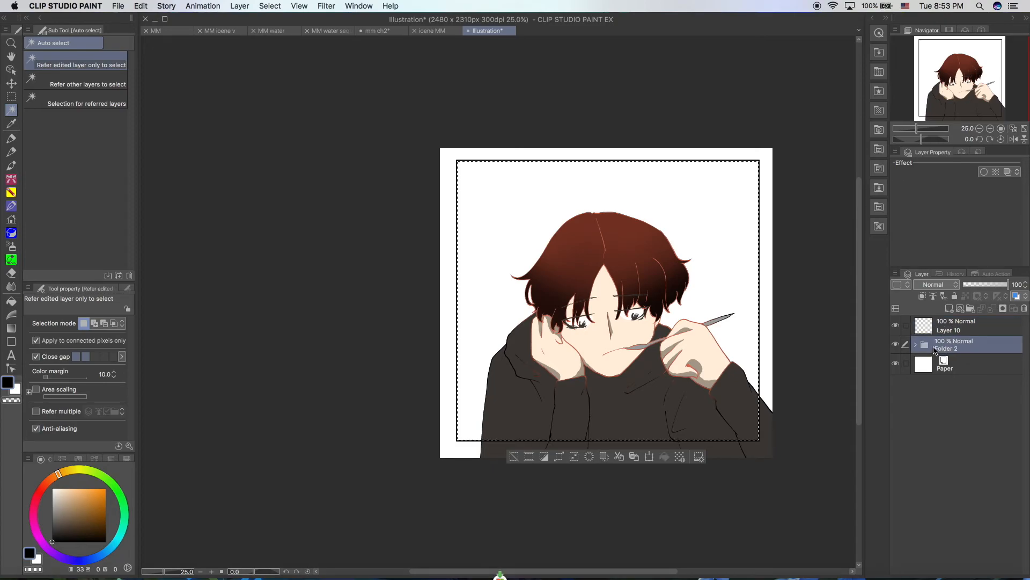
{"action": "key", "text": "super+c"}
{"action": "key", "text": "super+v"}
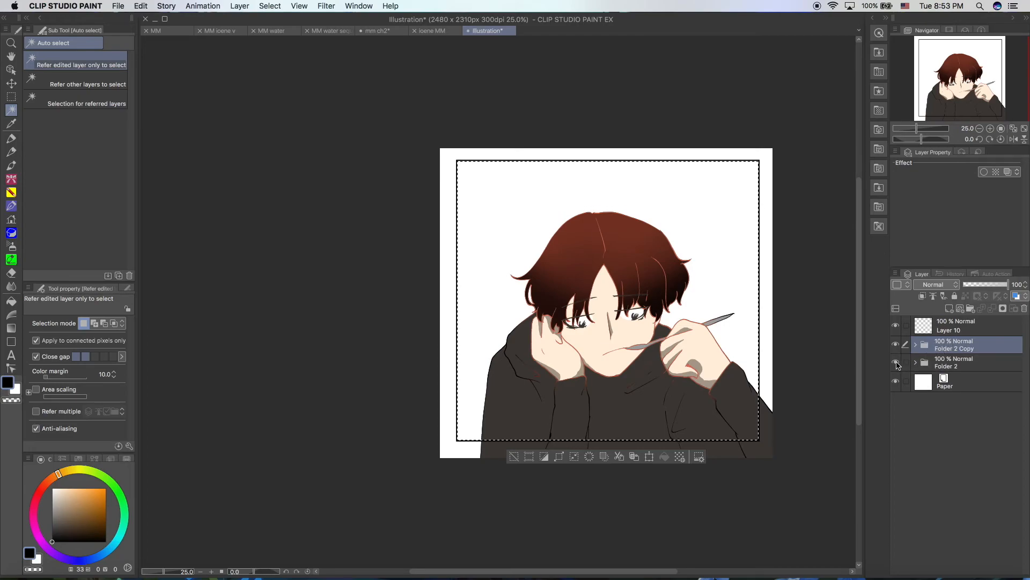
{"action": "left_click", "coordinate": [895, 363]}
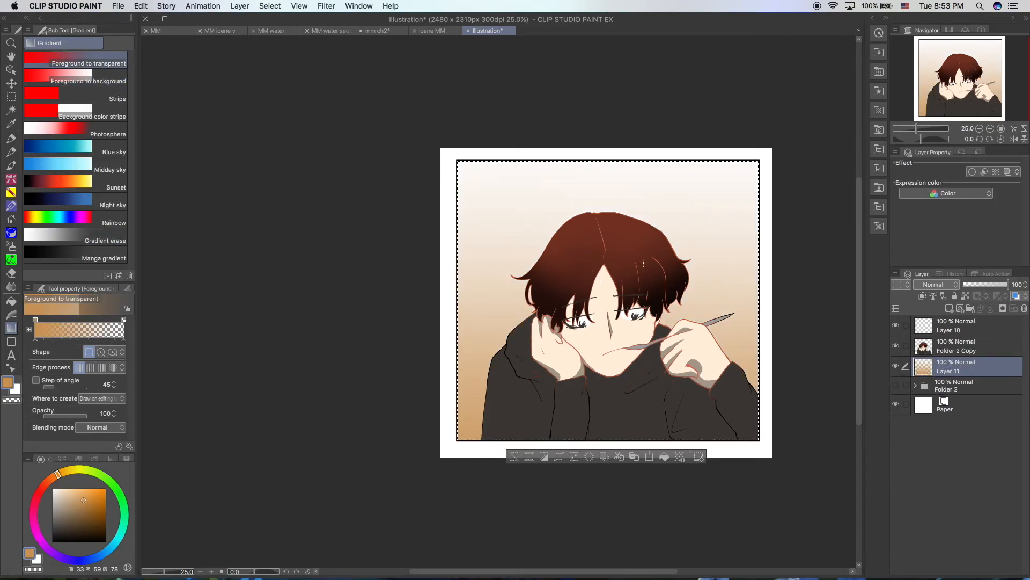
Step: Place the blue diamond pattern material behind the character and recolor it with the light brown drawing color
{"action": "left_click", "coordinate": [879, 52]}
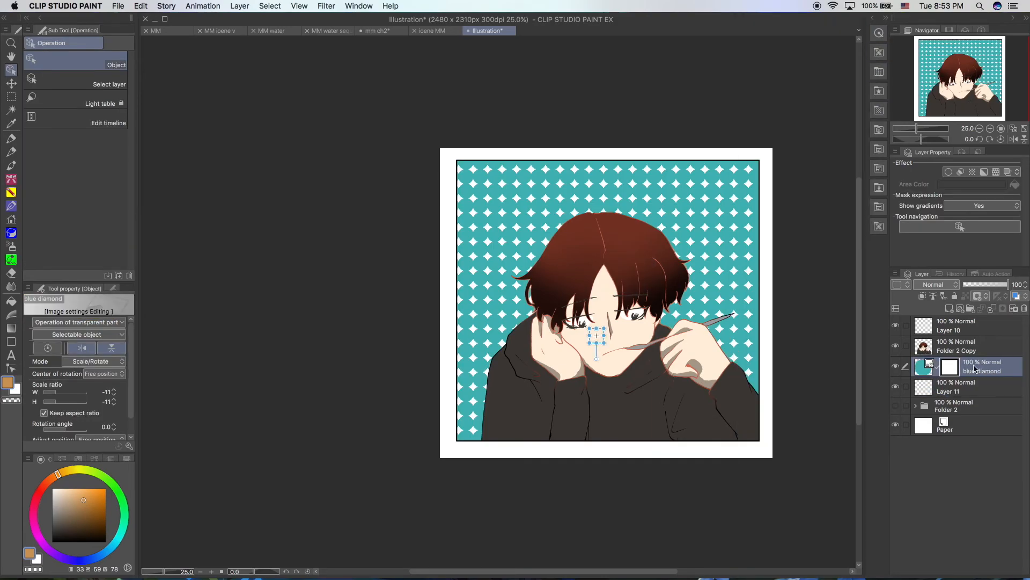
{"action": "left_click", "coordinate": [141, 6]}
{"action": "left_click", "coordinate": [231, 177]}
Step: Fade the brown diamond pattern with Gradient erase, undoing and redoing the gradient, and toggle the visibility of frame Layer 10
{"action": "left_click", "coordinate": [11, 328]}
{"action": "left_click_drag", "start_coordinate": [619, 469], "coordinate": [617, 226]}
{"action": "key", "text": "super+z"}
{"action": "mouse_move", "coordinate": [607, 375]}
{"action": "left_mouse_down"}
{"action": "mouse_move", "coordinate": [620, 85]}
{"action": "mouse_move", "coordinate": [626, 106]}
{"action": "left_mouse_up"}
{"action": "key", "text": "super+z"}
{"action": "left_click_drag", "start_coordinate": [609, 454], "coordinate": [600, 376]}
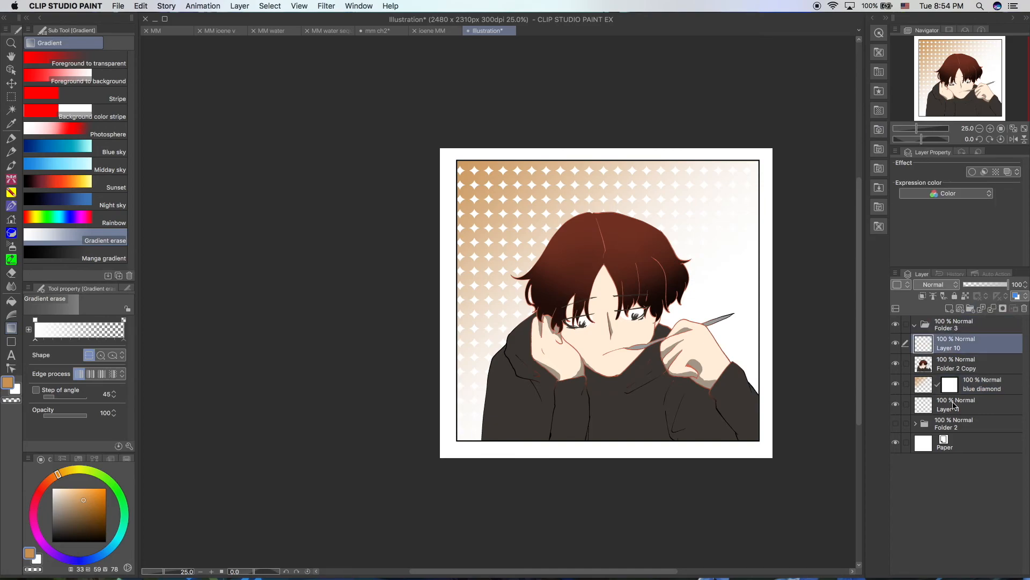
{"action": "left_click", "coordinate": [896, 342]}
{"action": "left_click", "coordinate": [899, 344]}
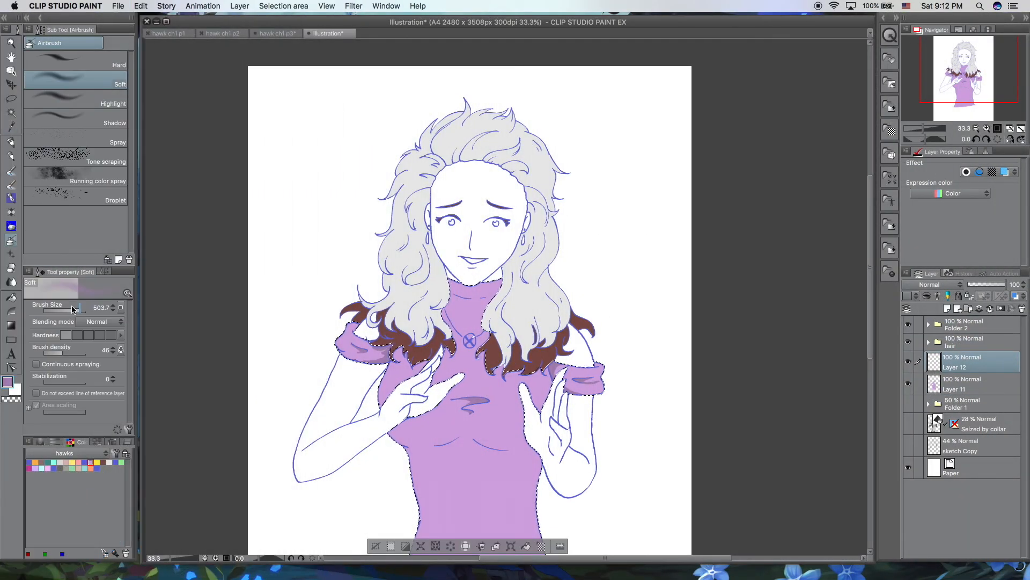
Step: Shade the purple dress with the Soft airbrush at a large brush size on Layer 12, and add a new layer above it
{"action": "mouse_move", "coordinate": [386, 408]}
{"action": "left_mouse_down"}
{"action": "mouse_move", "coordinate": [426, 441]}
{"action": "mouse_move", "coordinate": [569, 464]}
{"action": "mouse_move", "coordinate": [464, 381]}
{"action": "left_mouse_up"}
{"action": "mouse_move", "coordinate": [386, 373]}
{"action": "left_mouse_down"}
{"action": "mouse_move", "coordinate": [408, 387]}
{"action": "mouse_move", "coordinate": [532, 375]}
{"action": "mouse_move", "coordinate": [526, 397]}
{"action": "mouse_move", "coordinate": [561, 333]}
{"action": "left_mouse_up"}
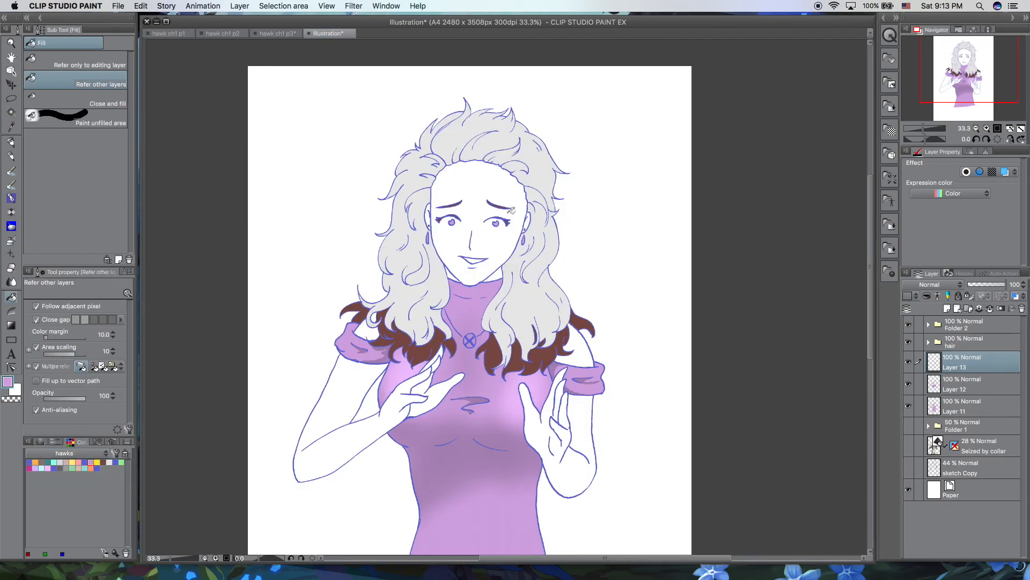
{"action": "key", "text": "super+shift+n"}
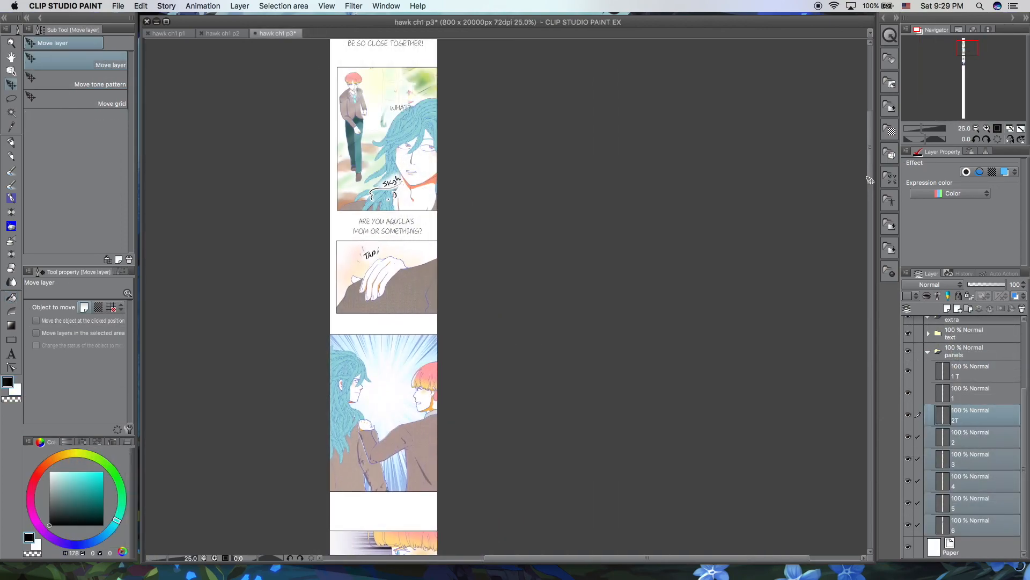
Step: Move panel layers 2T through 6 down the page to widen the gap below the "ARE YOU AQUILA'S MOM OR SOMETHING?" text
{"action": "scroll", "coordinate": [863, 180], "scroll_direction": "up", "scroll_amount": 2}
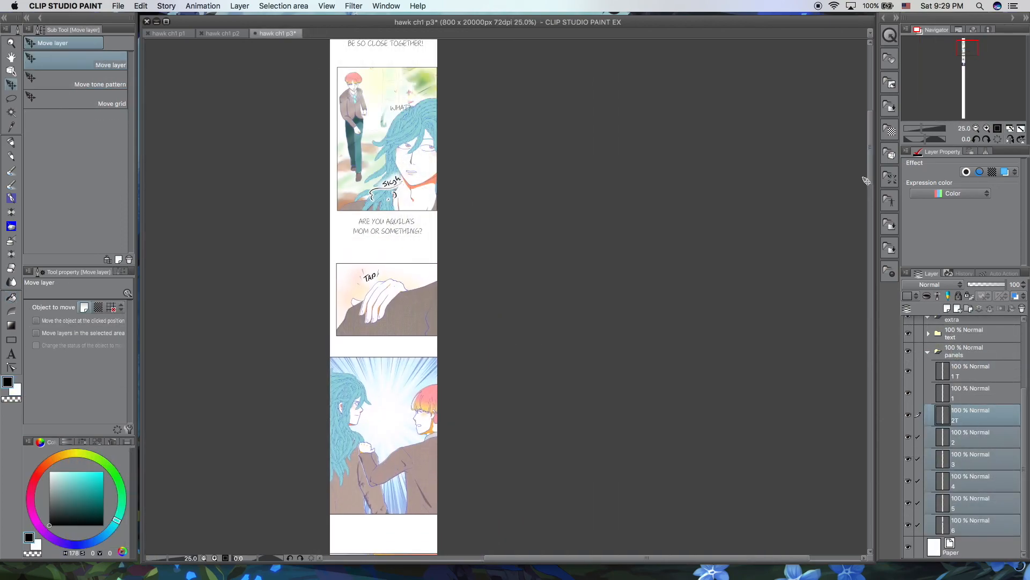
{"action": "key", "text": "Down"}
{"action": "key", "text": "Down"}
{"action": "key", "text": "Down"}
{"action": "key", "text": "Down"}
{"action": "key", "text": "Down"}
{"action": "key", "text": "Down"}
{"action": "key", "text": "Down"}
{"action": "key", "text": "Down"}
{"action": "key", "text": "Down"}
{"action": "key", "text": "Down"}
{"action": "key", "text": "Down"}
{"action": "key", "text": "Down"}
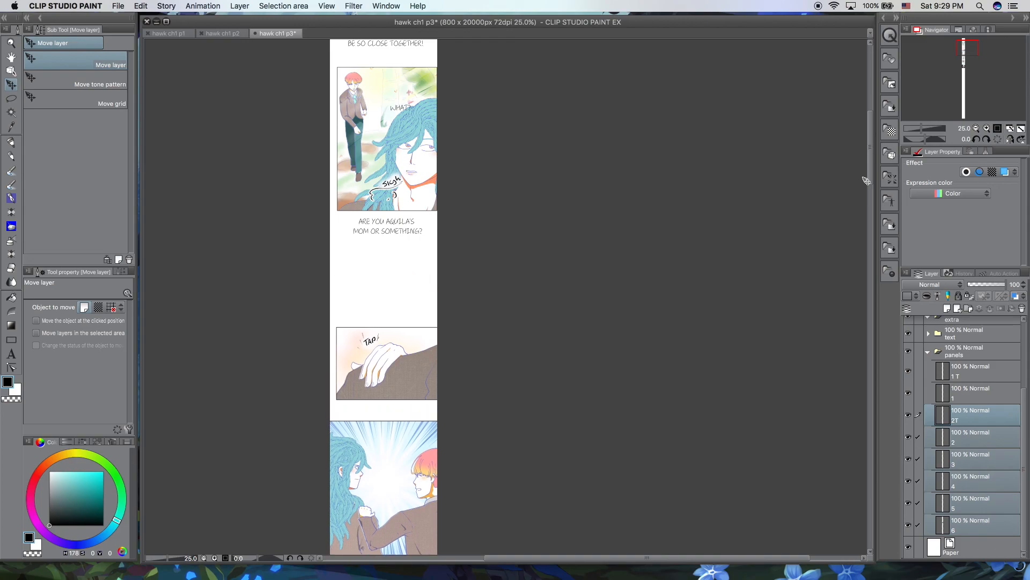
Step: Add the two-line dialogue text "I'M NOT HER / MOTHER" in the gap above the TAP panel
{"action": "key", "text": "t"}
{"action": "left_click", "coordinate": [360, 290]}
{"action": "type", "text": "I'M NOT HER"}
{"action": "key", "text": "Return"}
{"action": "type", "text": "MOTHER"}
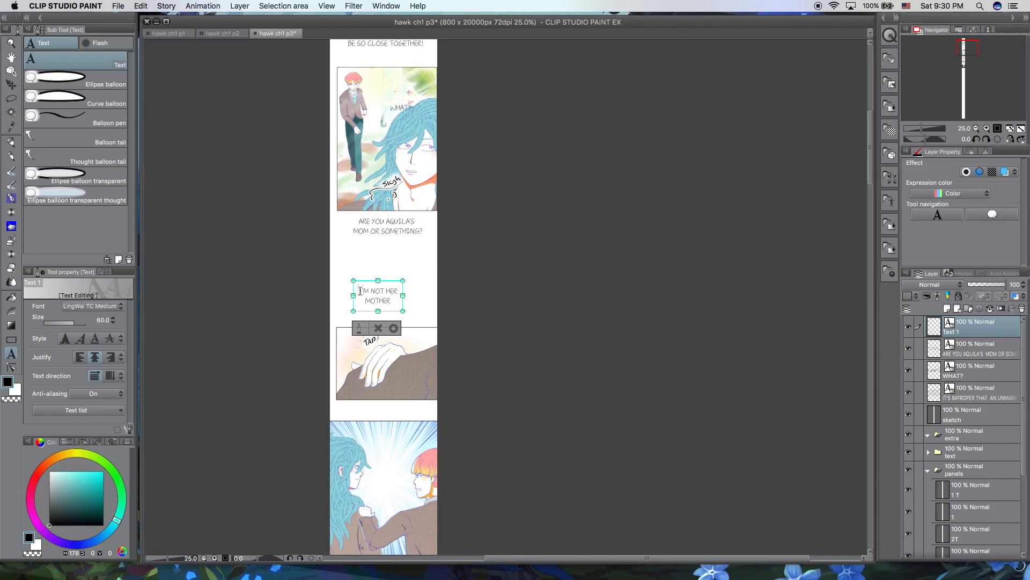